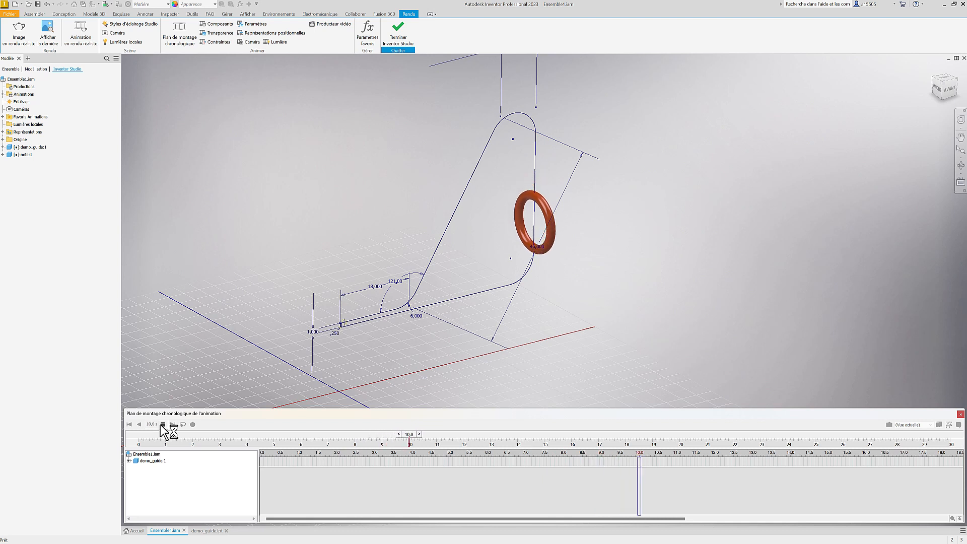
Step: Play the ring's timeline animation and leave the Inventor Studio environment
{"action": "left_click", "coordinate": [163, 424]}
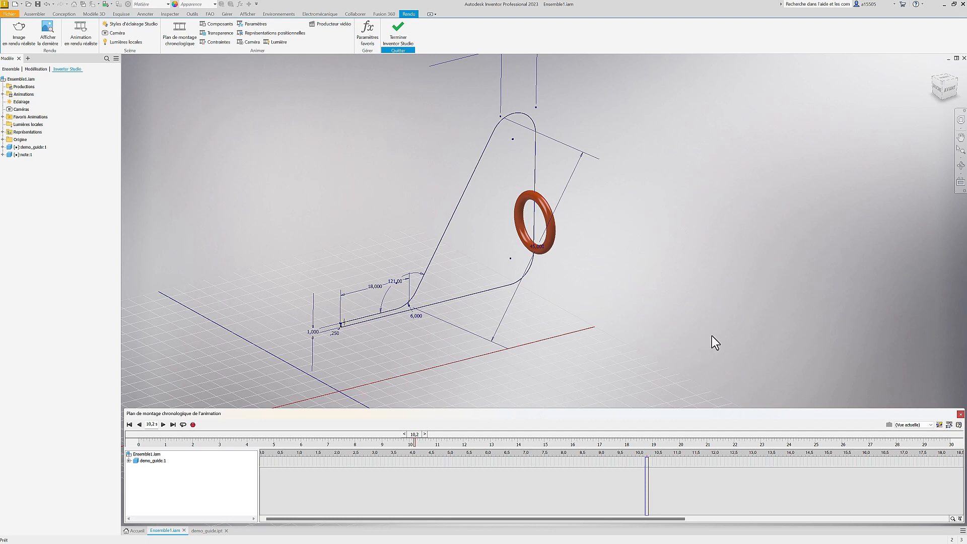
{"action": "left_click", "coordinate": [397, 26]}
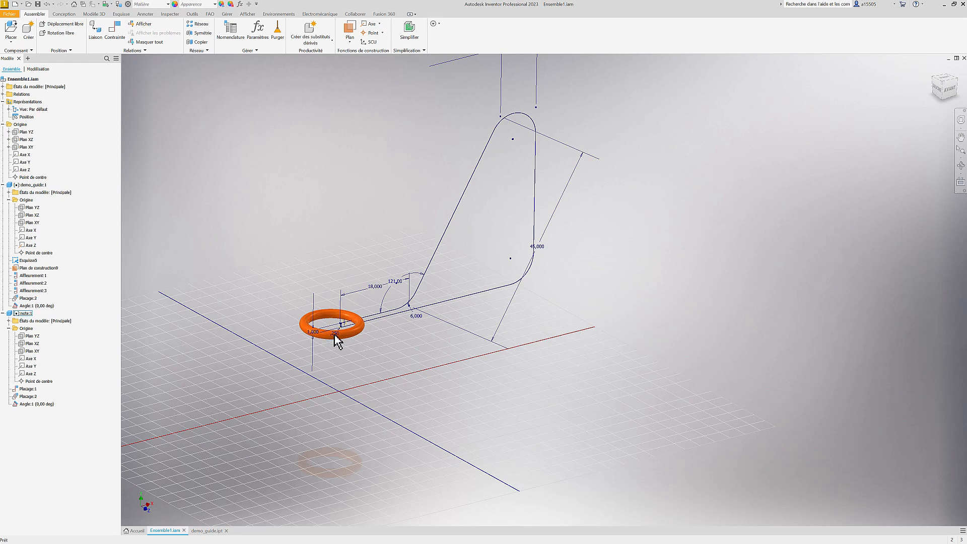
Step: Delete the demo_guide component from the assembly, saving its session changes
{"action": "scroll", "coordinate": [342, 338], "scroll_direction": "up", "scroll_amount": 5}
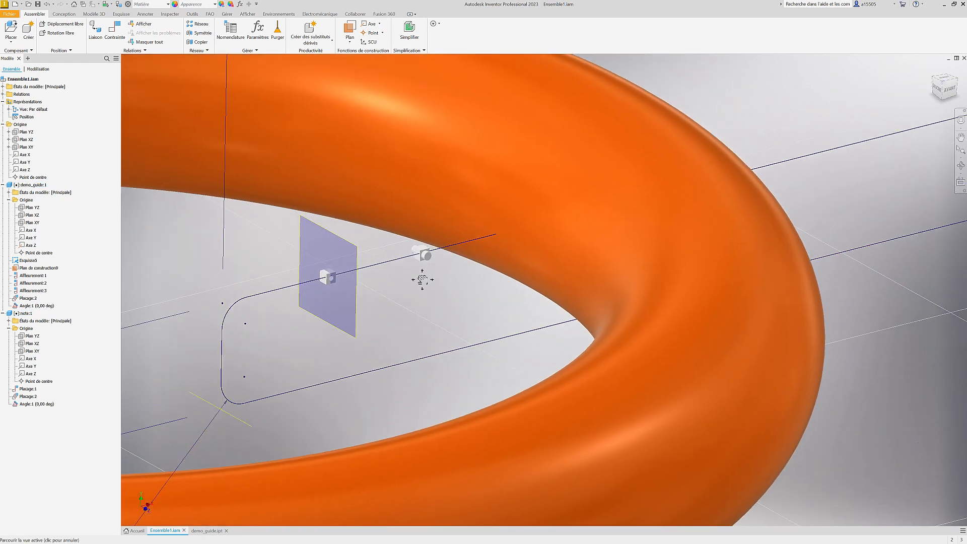
{"action": "middle_click_drag", "start_coordinate": [422, 279], "coordinate": [421, 282]}
{"action": "scroll", "coordinate": [420, 259], "scroll_direction": "up", "scroll_amount": 4}
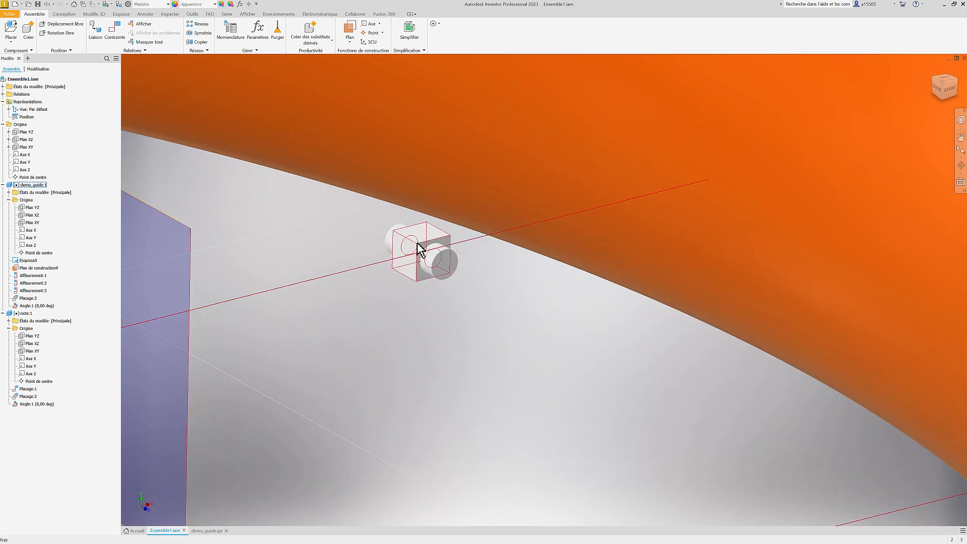
{"action": "scroll", "coordinate": [432, 228], "scroll_direction": "down", "scroll_amount": 5}
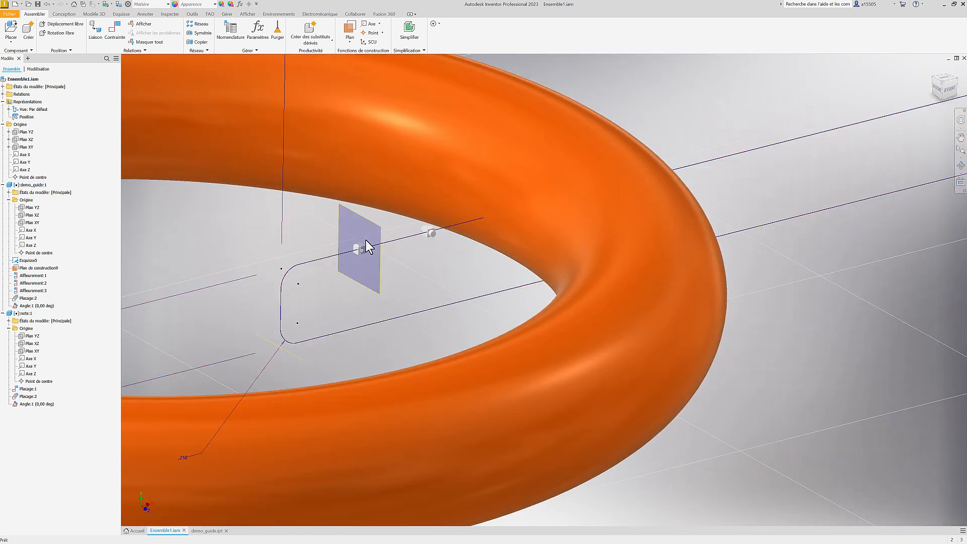
{"action": "scroll", "coordinate": [359, 253], "scroll_direction": "up", "scroll_amount": 3}
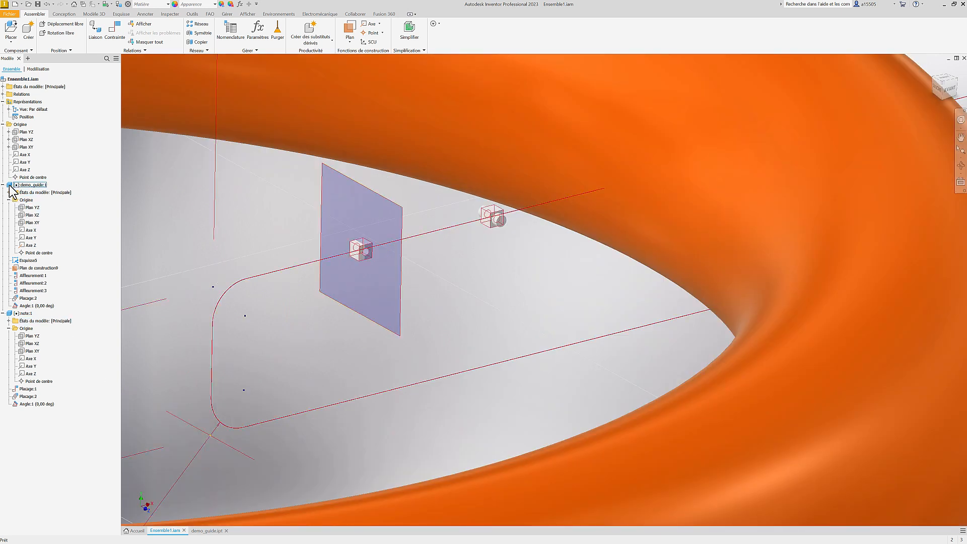
{"action": "scroll", "coordinate": [508, 249], "scroll_direction": "down", "scroll_amount": 7}
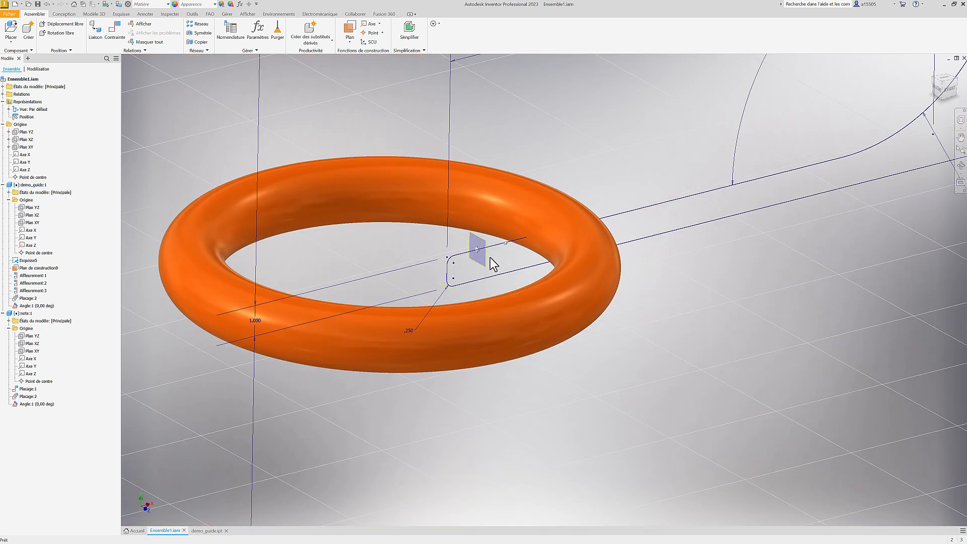
{"action": "left_click", "coordinate": [18, 184]}
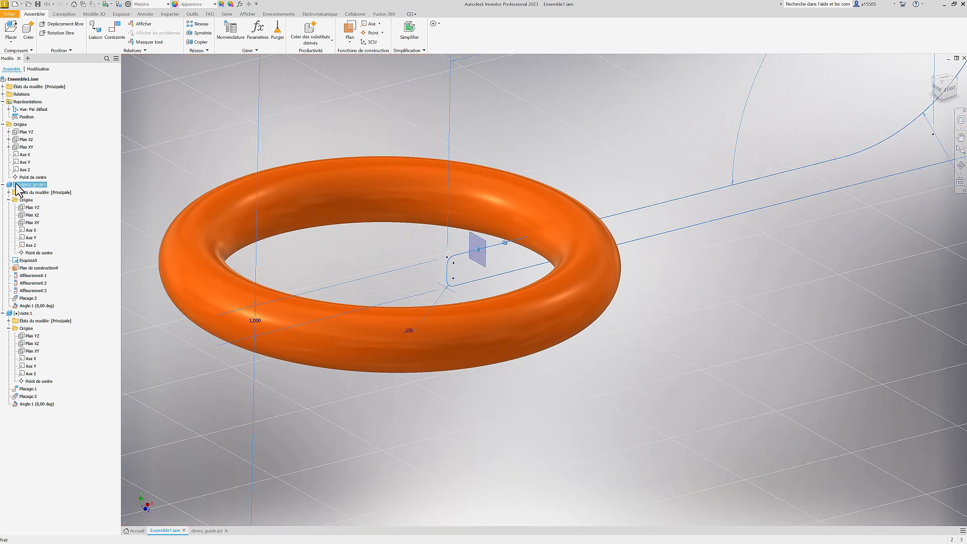
{"action": "key", "text": "Delete"}
{"action": "left_click", "coordinate": [453, 285]}
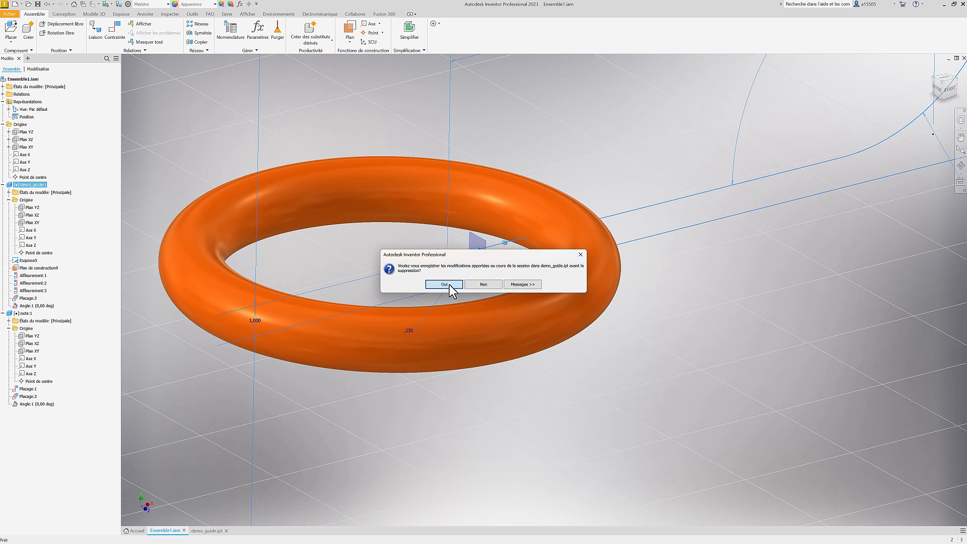
Step: In demo_guide.ipt, delete the work plane, both extrusions and the rectangular pattern, keeping only the path sketch
{"action": "left_click", "coordinate": [206, 530]}
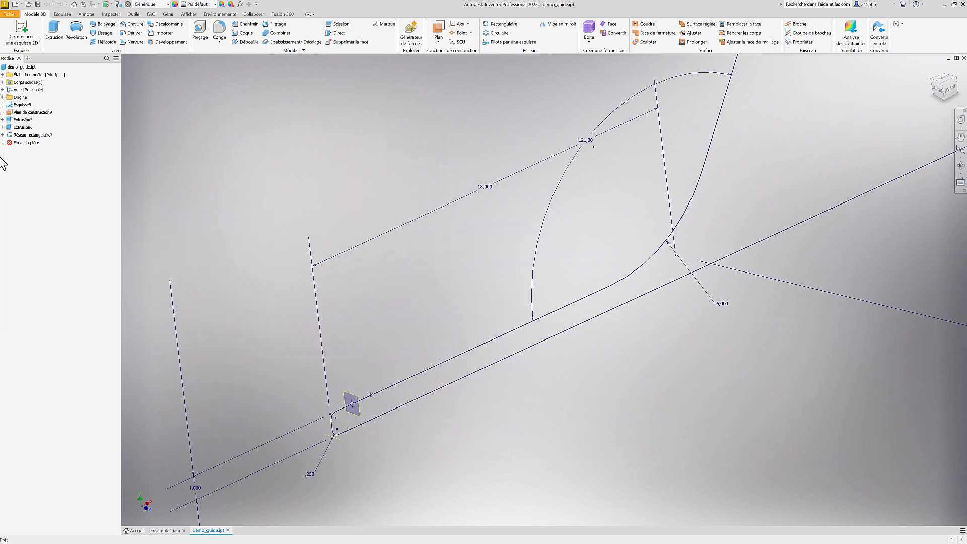
{"action": "left_click", "coordinate": [25, 112]}
{"action": "left_click", "coordinate": [25, 135], "text": "shift"}
{"action": "key", "text": "Delete"}
{"action": "left_click", "coordinate": [209, 136]}
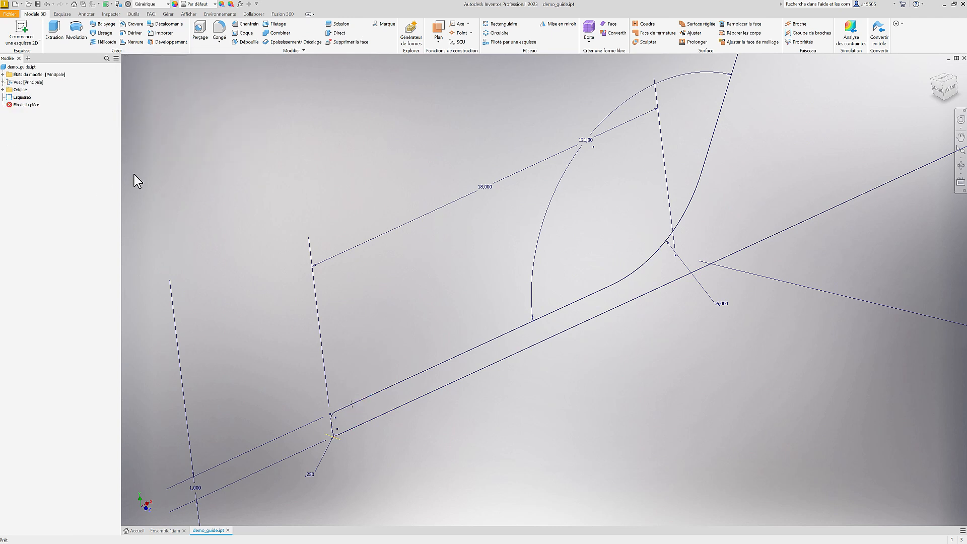
Step: Open the guide path sketch for editing and examine the straight segment near its small rounded end
{"action": "scroll", "coordinate": [321, 218], "scroll_direction": "down", "scroll_amount": 4}
{"action": "middle_click_drag", "start_coordinate": [362, 186], "coordinate": [376, 276]}
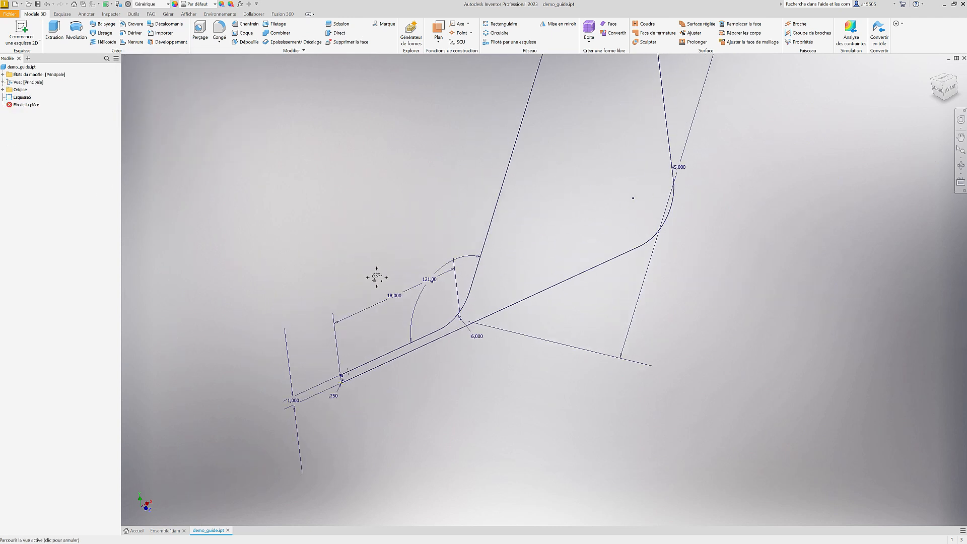
{"action": "left_click", "coordinate": [15, 98]}
{"action": "double_click", "coordinate": [15, 97]}
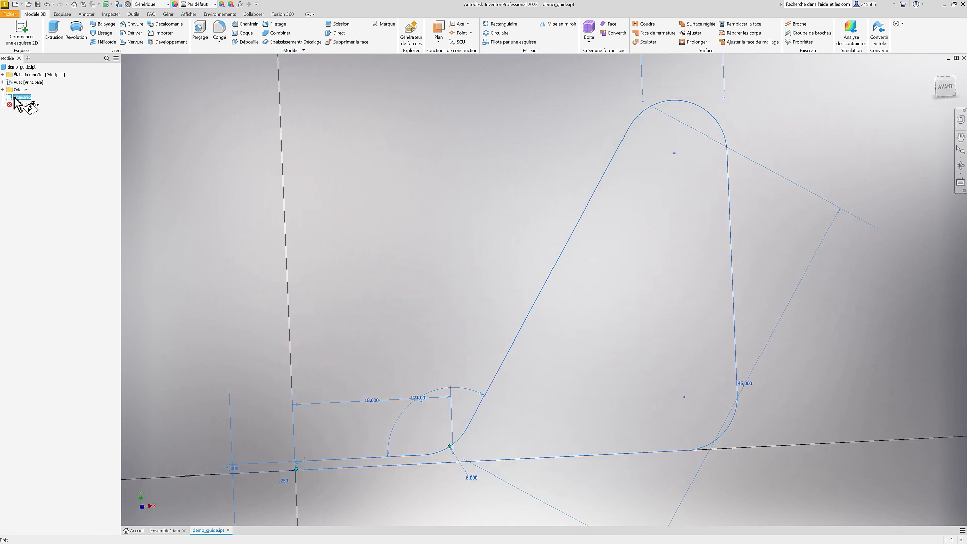
{"action": "mouse_move", "coordinate": [300, 297]}
{"action": "middle_mouse_down"}
{"action": "mouse_move", "coordinate": [411, 235]}
{"action": "mouse_move", "coordinate": [435, 194]}
{"action": "middle_mouse_up"}
{"action": "scroll", "coordinate": [425, 284], "scroll_direction": "up", "scroll_amount": 3}
{"action": "middle_click_drag", "start_coordinate": [364, 406], "coordinate": [379, 272]}
{"action": "scroll", "coordinate": [359, 317], "scroll_direction": "up", "scroll_amount": 4}
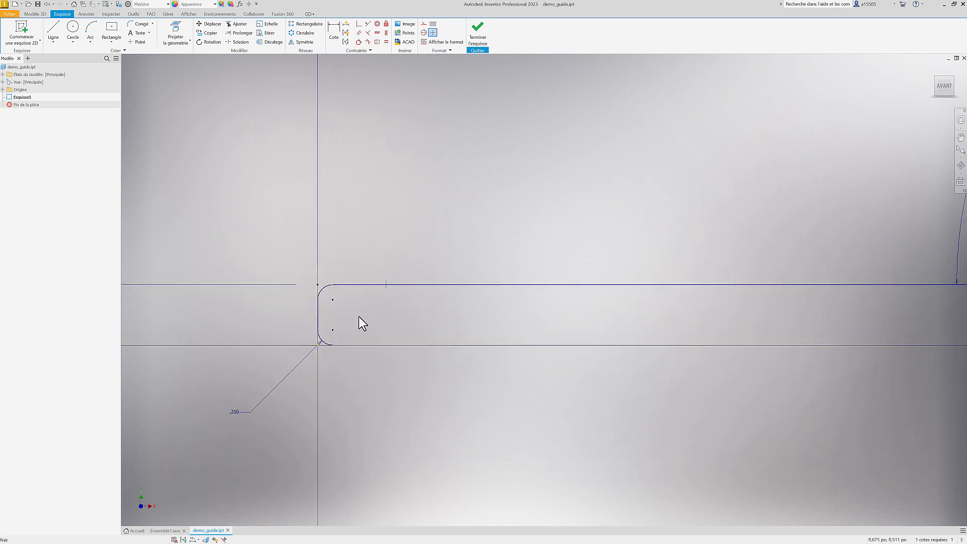
{"action": "scroll", "coordinate": [379, 301], "scroll_direction": "up", "scroll_amount": 2}
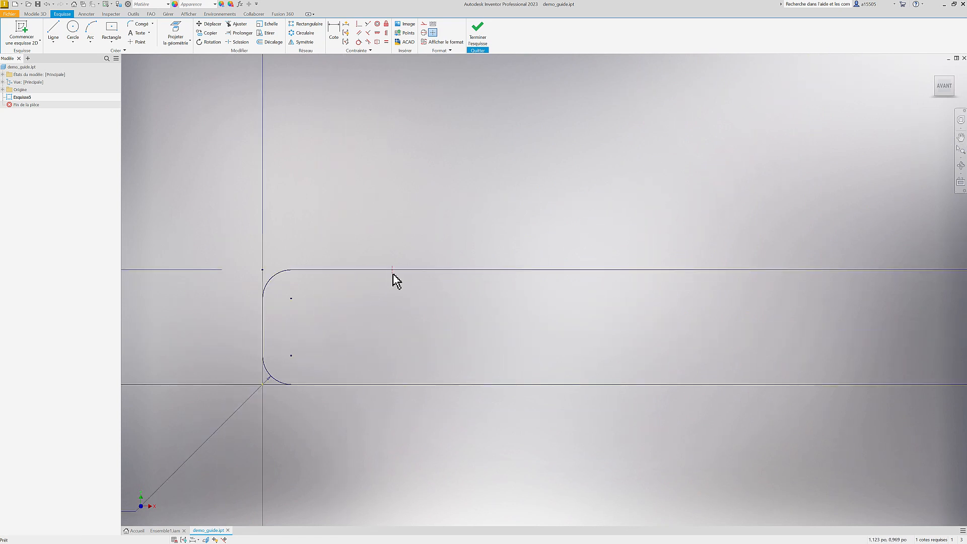
Step: Place a sketch point on the upper straight line of the path near its small rounded end and finish the sketch
{"action": "scroll", "coordinate": [388, 283], "scroll_direction": "down", "scroll_amount": 3}
{"action": "scroll", "coordinate": [423, 252], "scroll_direction": "down", "scroll_amount": 2}
{"action": "mouse_move", "coordinate": [437, 229]}
{"action": "middle_mouse_down"}
{"action": "mouse_move", "coordinate": [383, 302]}
{"action": "mouse_move", "coordinate": [375, 337]}
{"action": "mouse_move", "coordinate": [420, 336]}
{"action": "middle_mouse_up"}
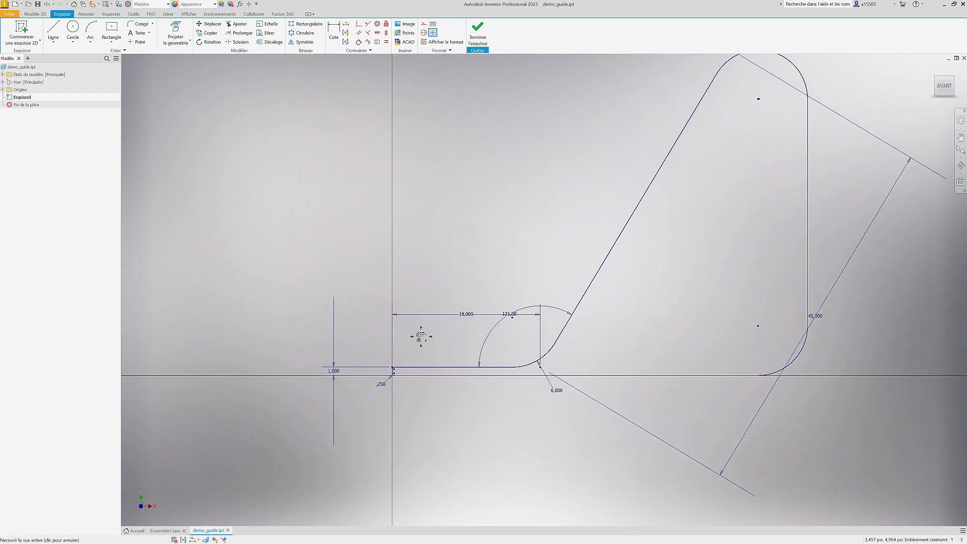
{"action": "left_click", "coordinate": [139, 41]}
{"action": "scroll", "coordinate": [394, 418], "scroll_direction": "down", "scroll_amount": 5}
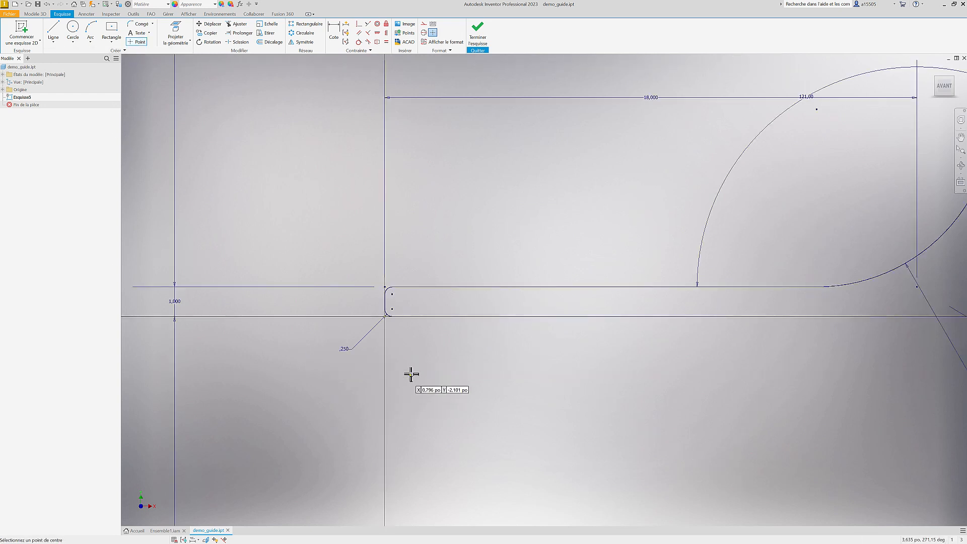
{"action": "left_click", "coordinate": [424, 286]}
{"action": "left_click", "coordinate": [476, 31]}
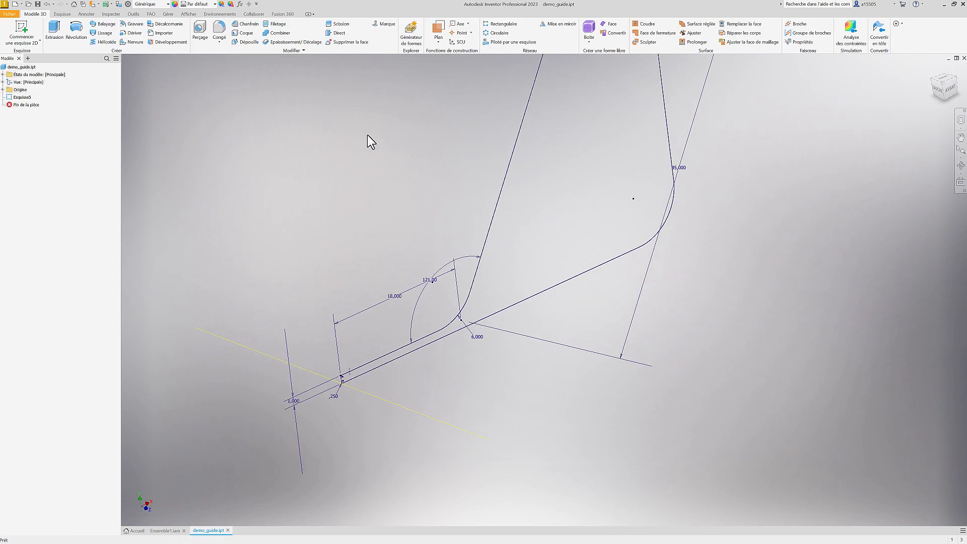
Step: Create a work plane perpendicular to the path's straight line, passing through the sketch point
{"action": "left_click", "coordinate": [438, 31]}
{"action": "scroll", "coordinate": [318, 371], "scroll_direction": "down", "scroll_amount": 10}
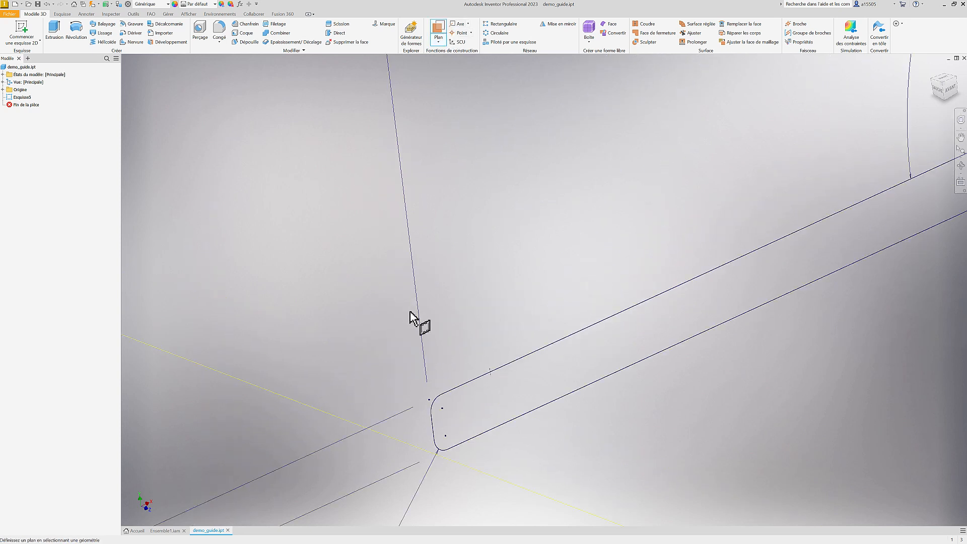
{"action": "scroll", "coordinate": [458, 337], "scroll_direction": "up", "scroll_amount": 3}
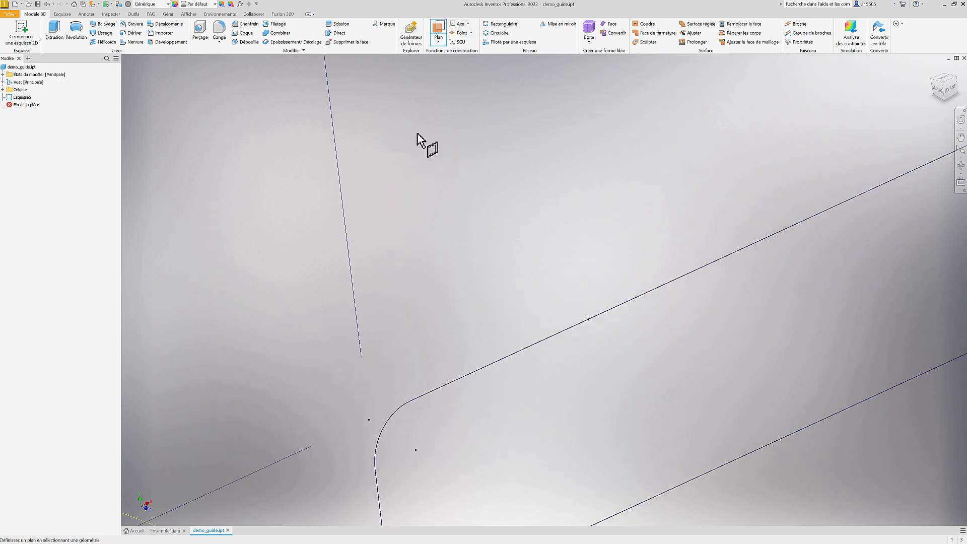
{"action": "left_click", "coordinate": [590, 319]}
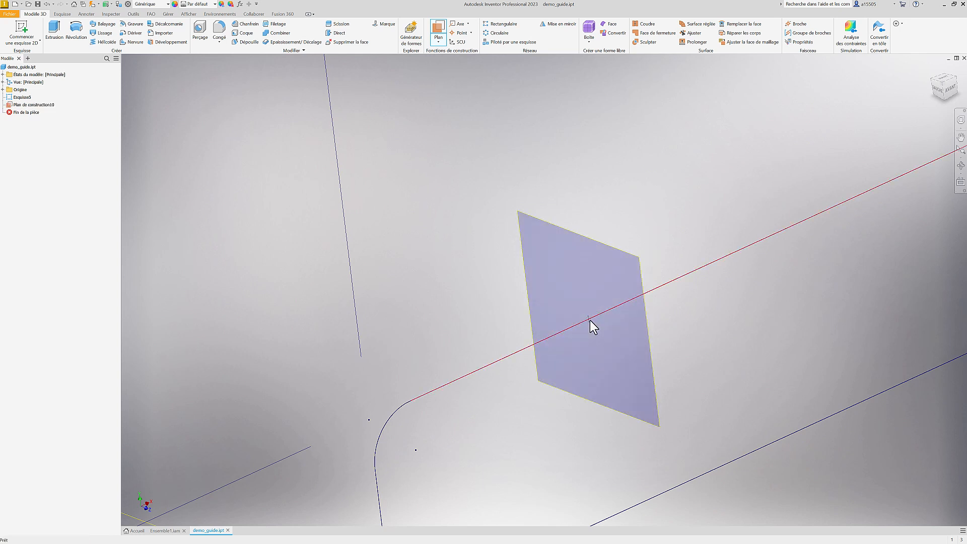
Step: Sketch a 0.1 by 0.1 po center rectangle on the new work plane, centred on the path point, and finish the sketch
{"action": "scroll", "coordinate": [507, 267], "scroll_direction": "up", "scroll_amount": 3}
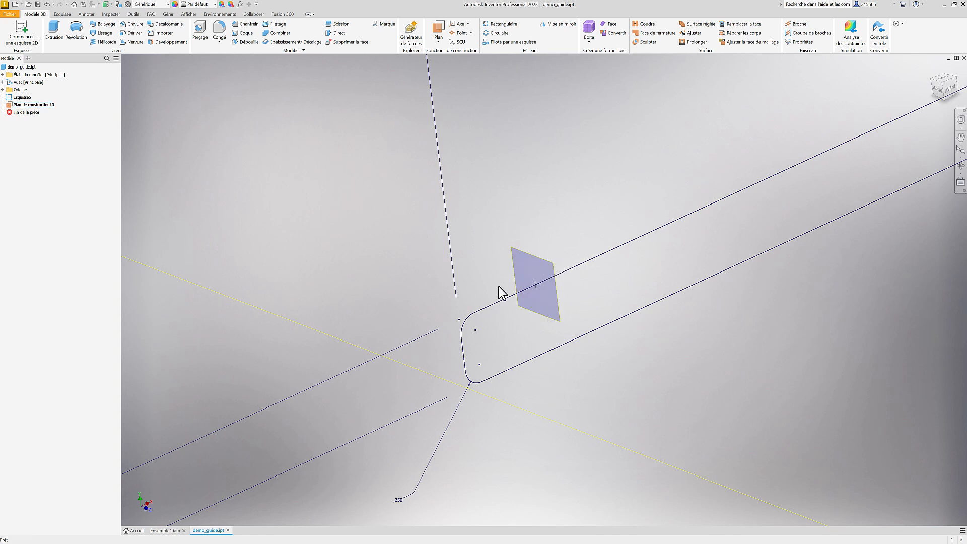
{"action": "left_click", "coordinate": [23, 33]}
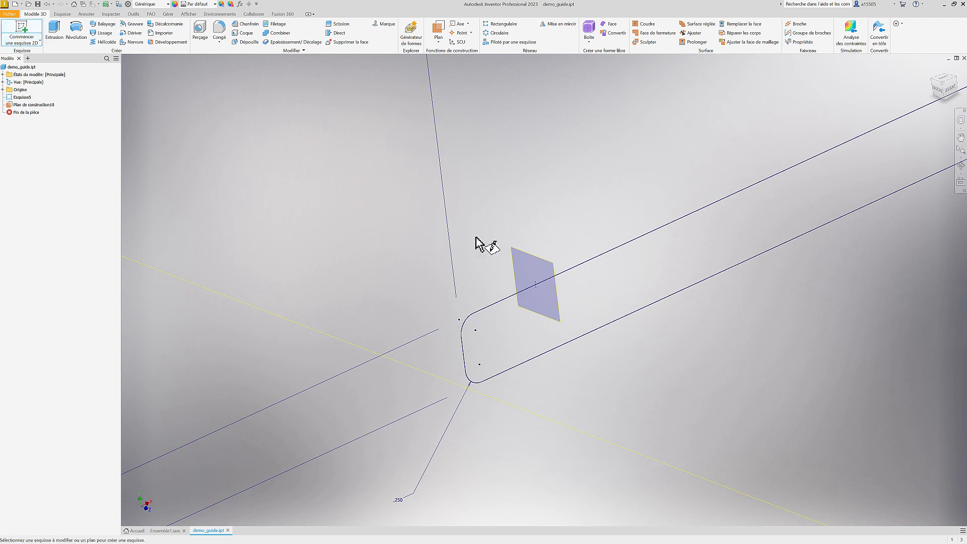
{"action": "left_click", "coordinate": [552, 271]}
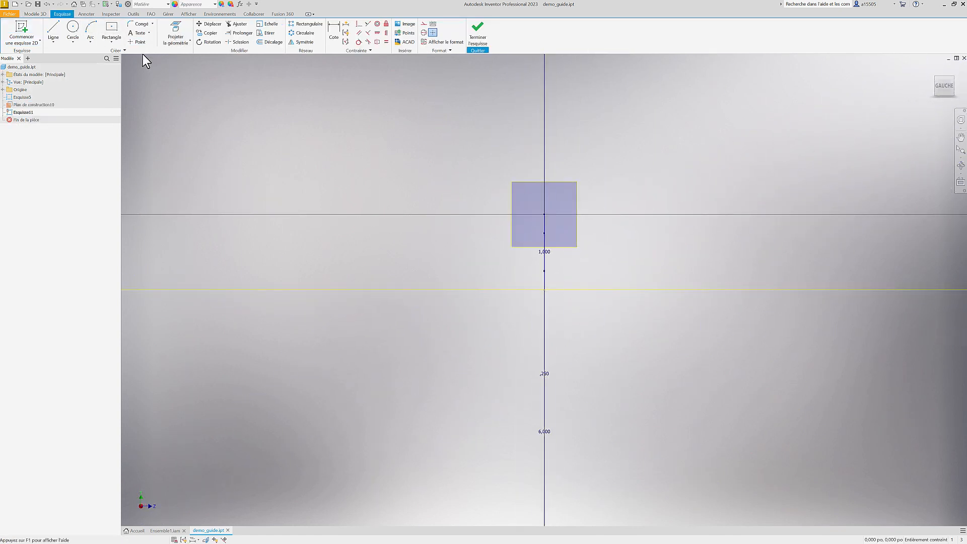
{"action": "left_click", "coordinate": [110, 30]}
{"action": "scroll", "coordinate": [522, 233], "scroll_direction": "down", "scroll_amount": 5}
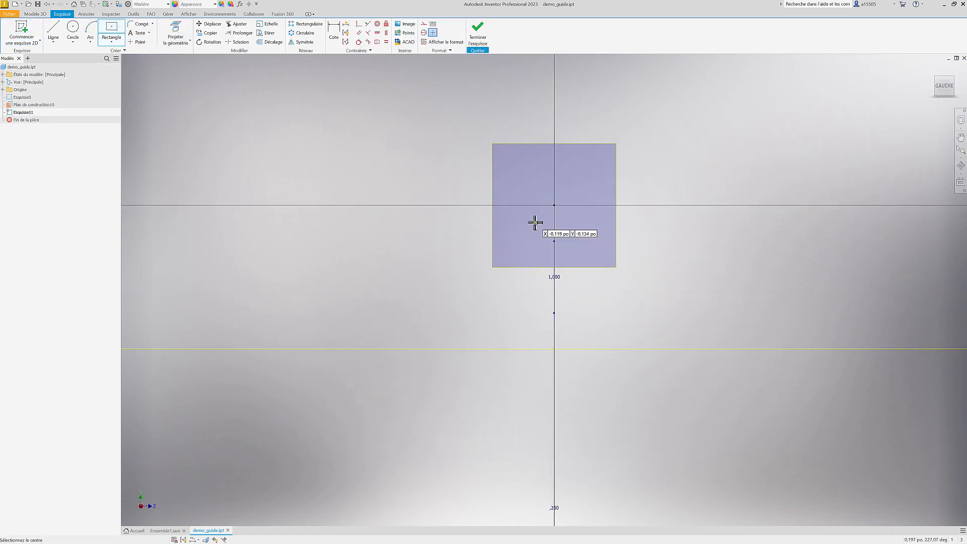
{"action": "left_click", "coordinate": [556, 197]}
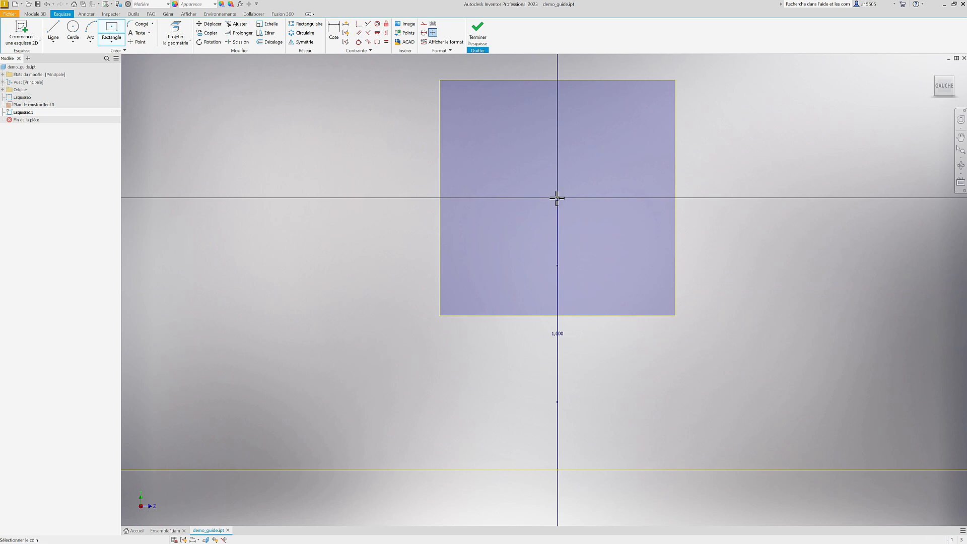
{"action": "type", "text": ",1"}
{"action": "key", "text": "Tab"}
{"action": "type", "text": ".1"}
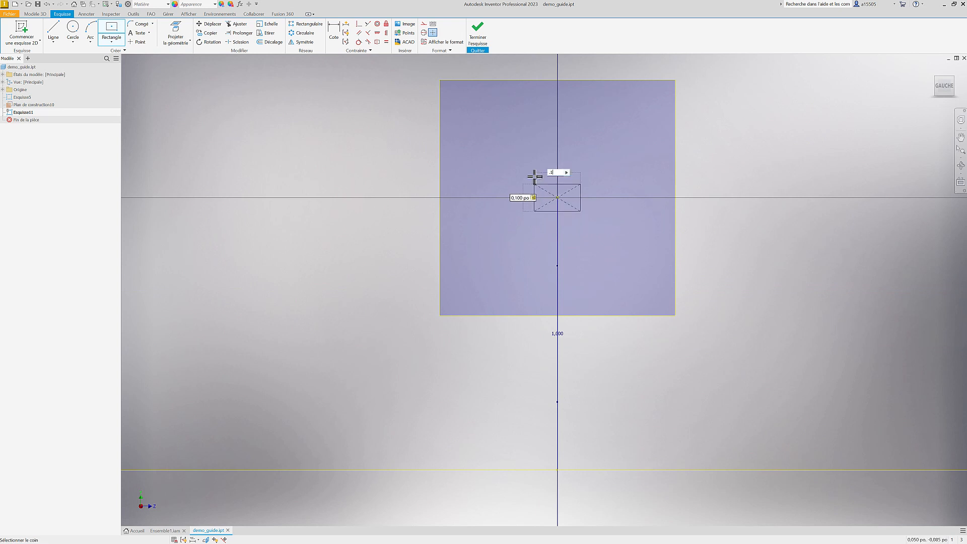
{"action": "key", "text": "Return"}
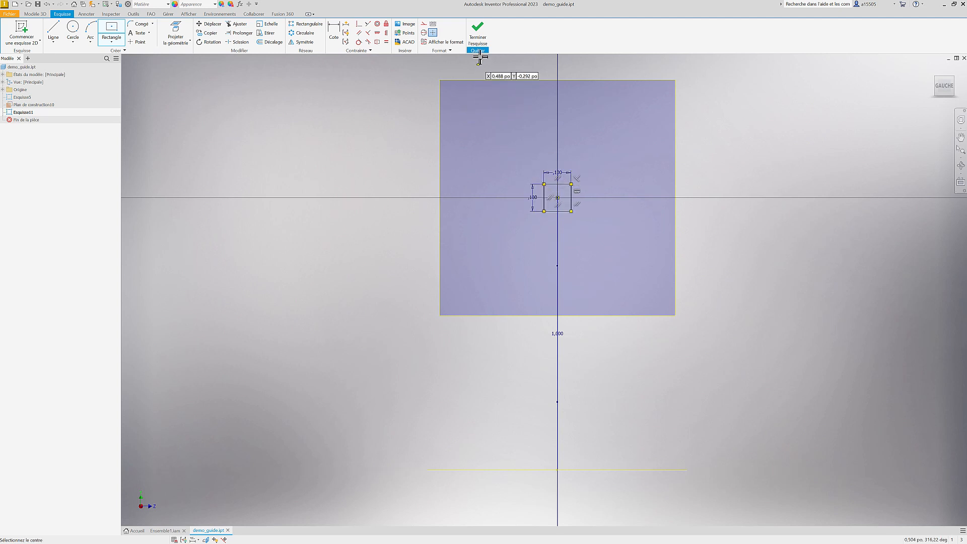
{"action": "left_click", "coordinate": [479, 31]}
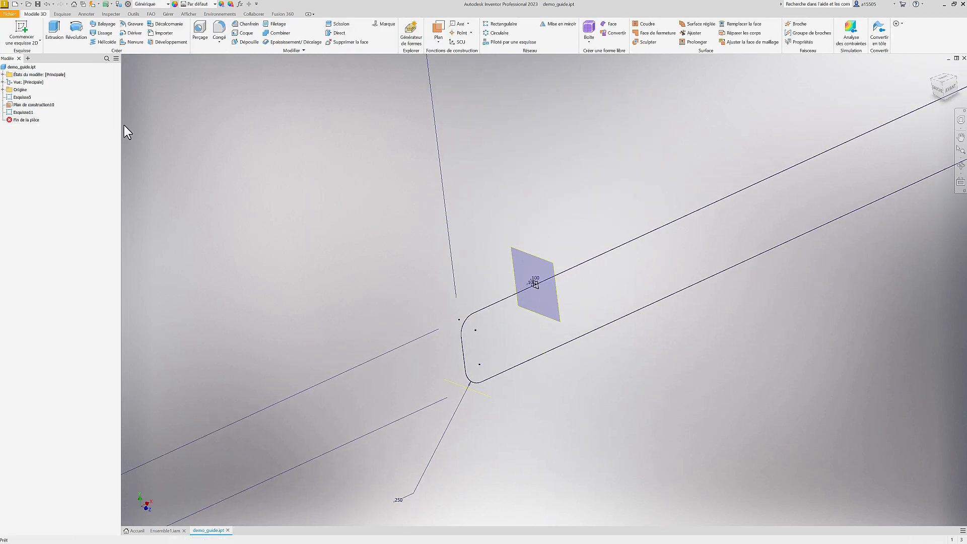
Step: Extrude the small square 0.1 po symmetrically about the work plane to form a cube
{"action": "scroll", "coordinate": [531, 301], "scroll_direction": "down", "scroll_amount": 5}
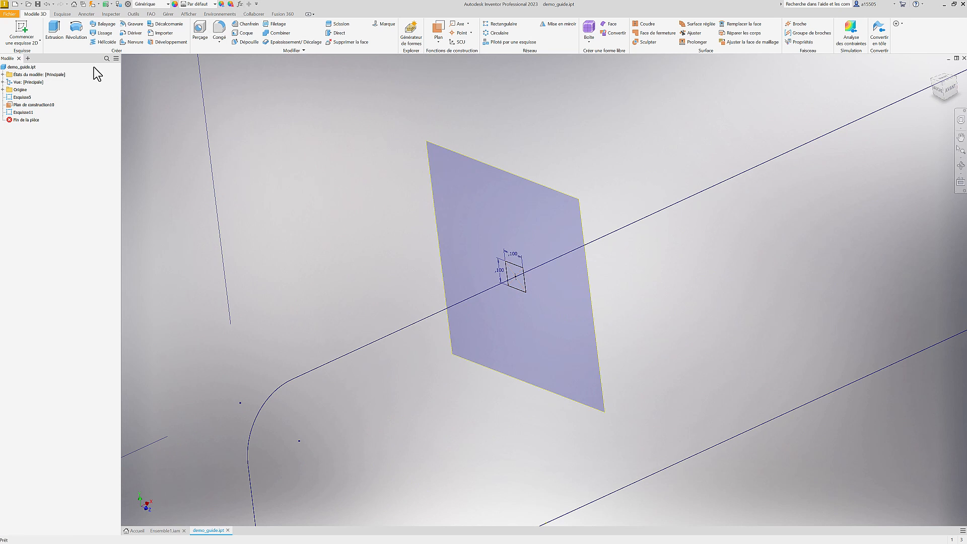
{"action": "left_click", "coordinate": [61, 34]}
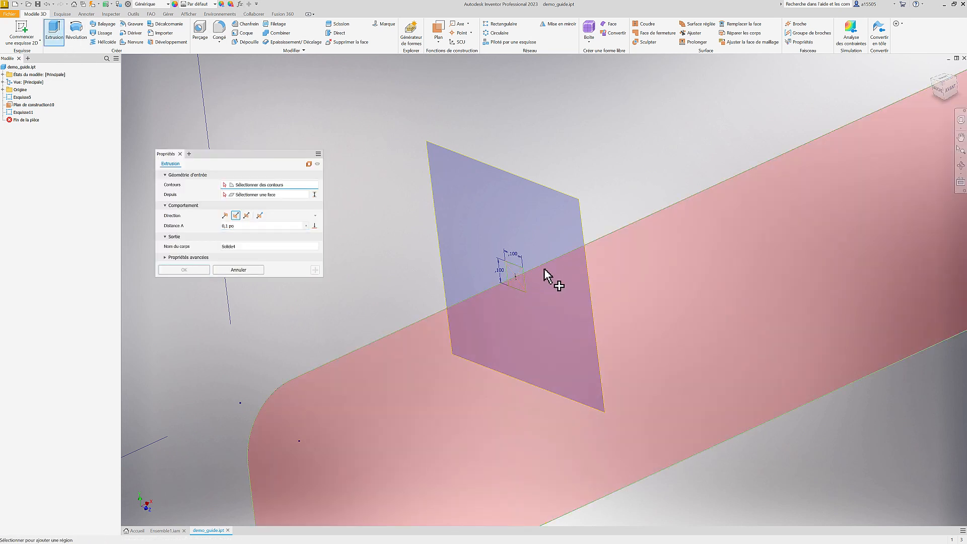
{"action": "scroll", "coordinate": [460, 266], "scroll_direction": "down", "scroll_amount": 5}
{"action": "left_click", "coordinate": [427, 259]}
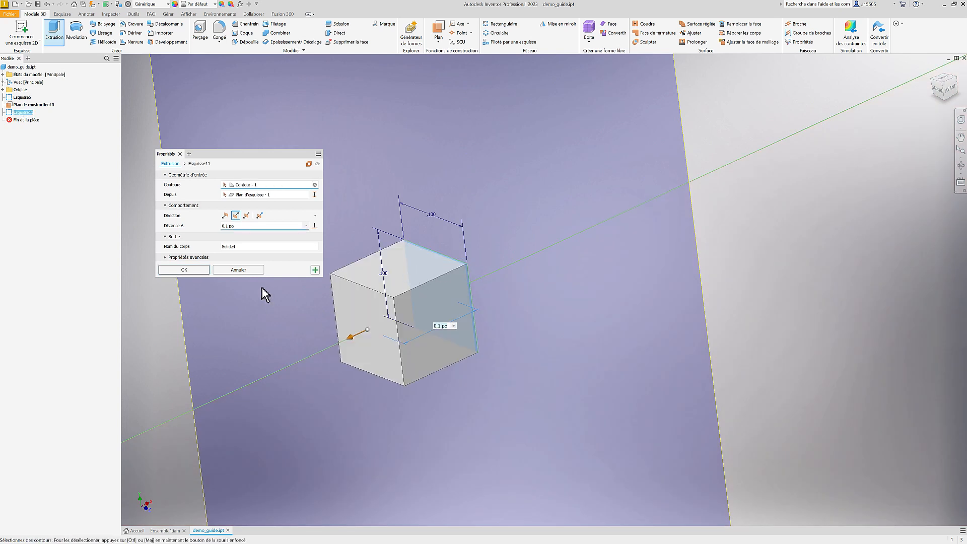
{"action": "left_click", "coordinate": [191, 272]}
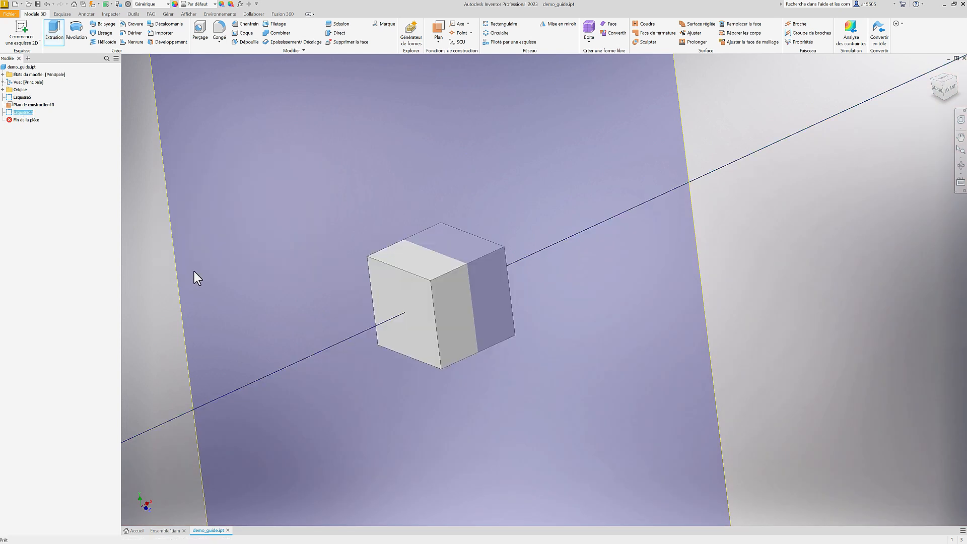
Step: Sketch a 0.05 po circle at the centre of the cube's side face parallel to the path and finish the sketch
{"action": "left_click", "coordinate": [17, 26]}
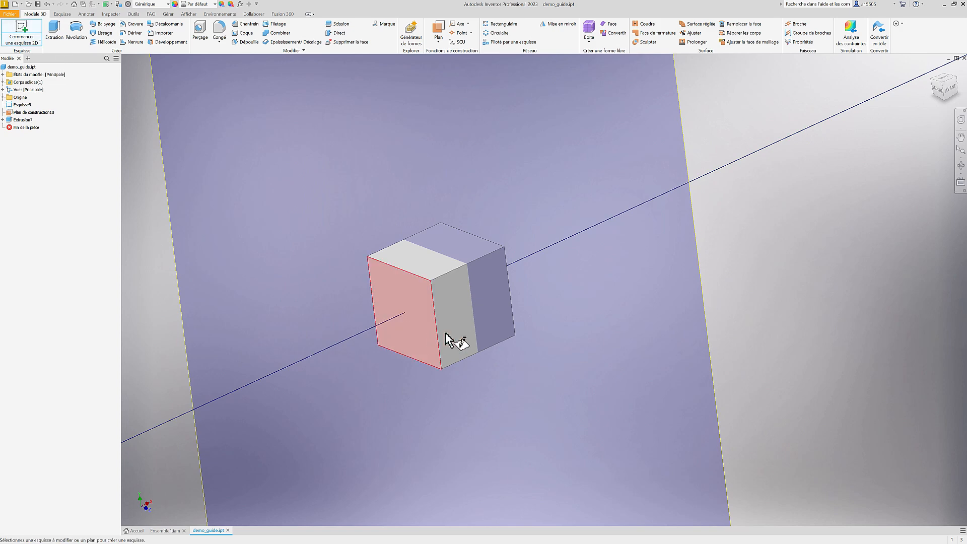
{"action": "left_click", "coordinate": [473, 323]}
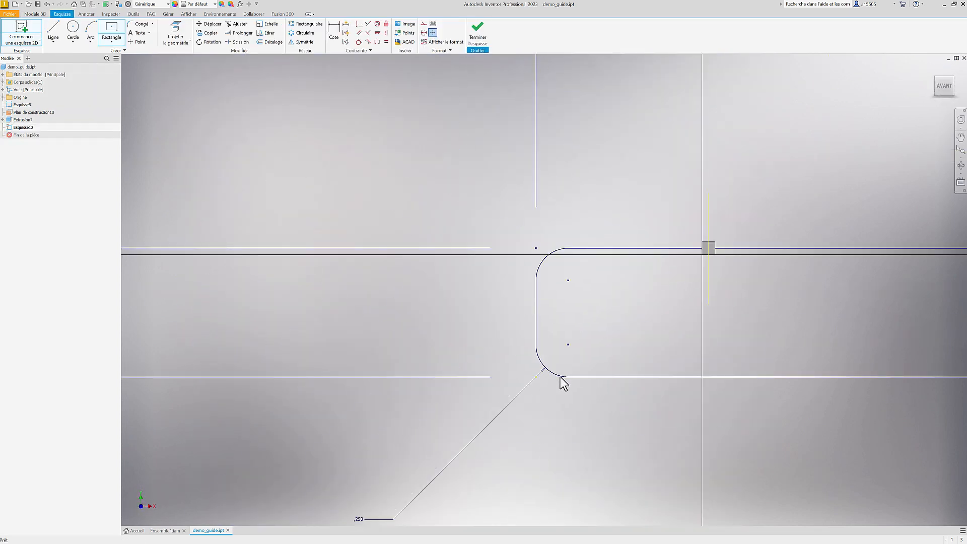
{"action": "mouse_move", "coordinate": [611, 362]}
{"action": "middle_mouse_down", "text": "shift"}
{"action": "mouse_move", "coordinate": [658, 343]}
{"action": "mouse_move", "coordinate": [654, 356]}
{"action": "mouse_move", "coordinate": [621, 356]}
{"action": "middle_mouse_up", "text": "shift"}
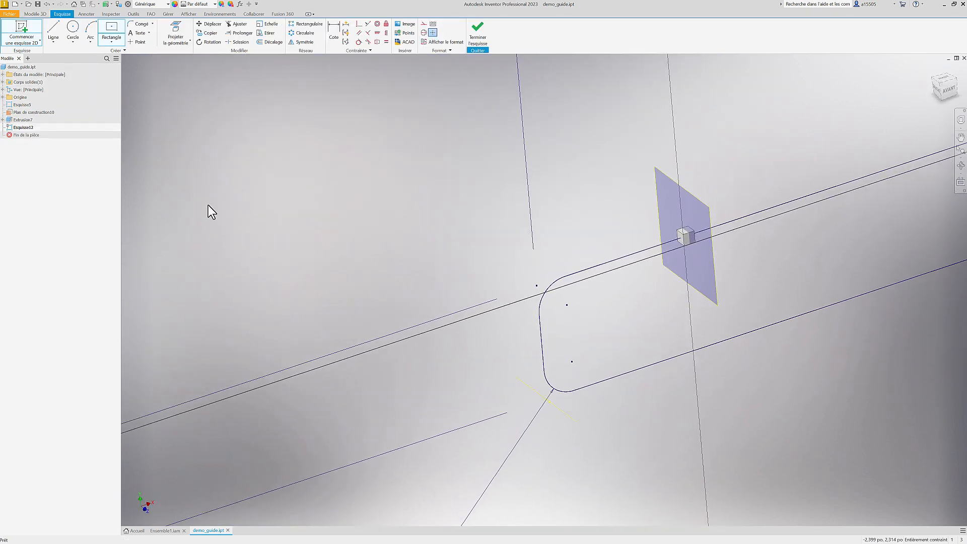
{"action": "left_click", "coordinate": [74, 29]}
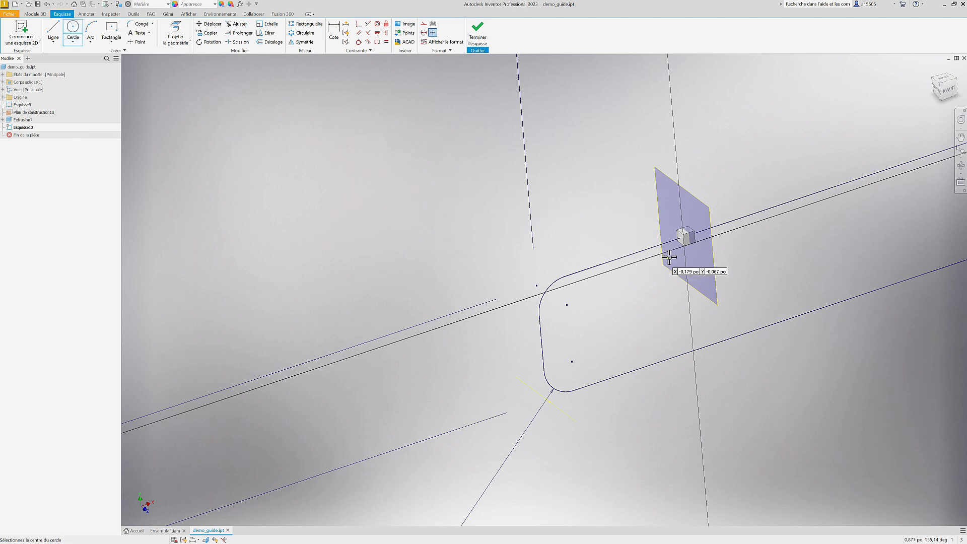
{"action": "scroll", "coordinate": [669, 255], "scroll_direction": "down", "scroll_amount": 3}
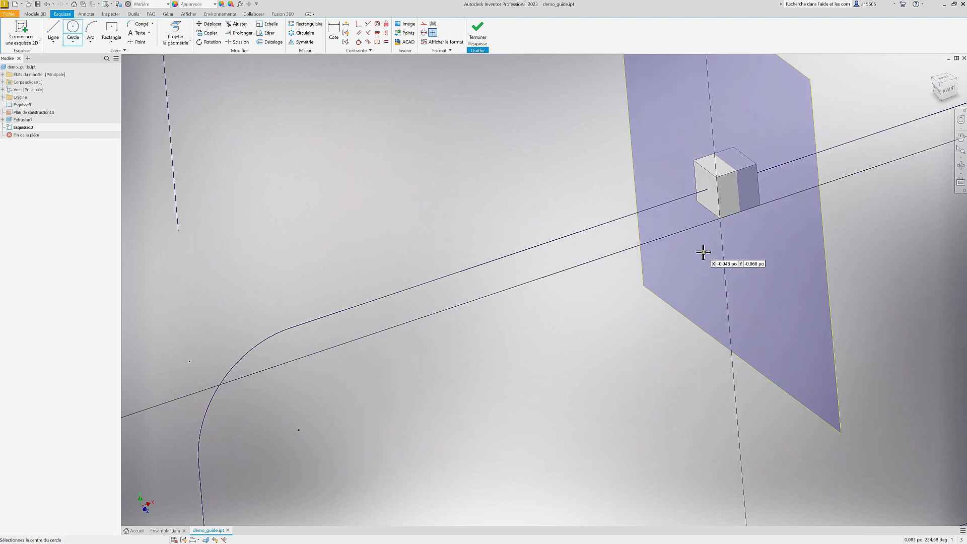
{"action": "left_click", "coordinate": [948, 100]}
{"action": "scroll", "coordinate": [428, 380], "scroll_direction": "down", "scroll_amount": 6}
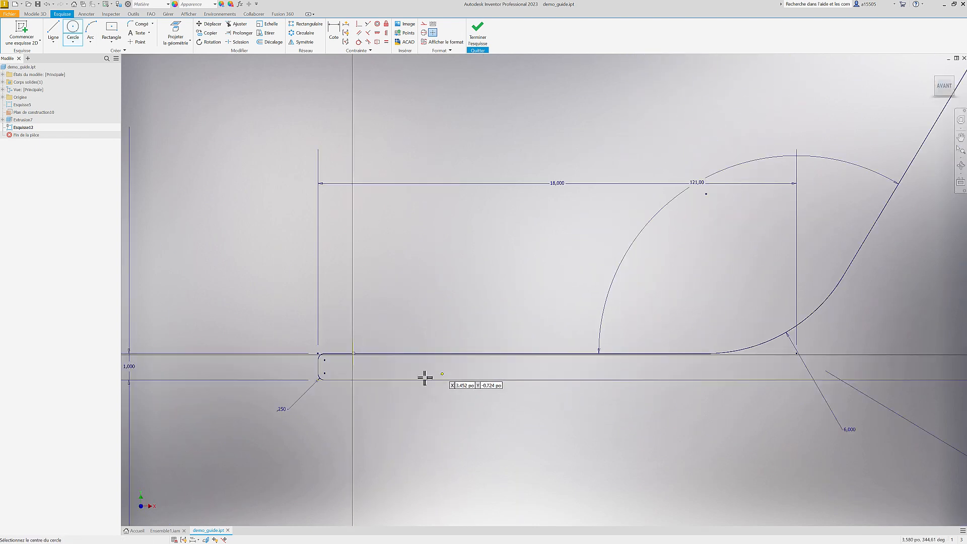
{"action": "scroll", "coordinate": [351, 356], "scroll_direction": "down", "scroll_amount": 4}
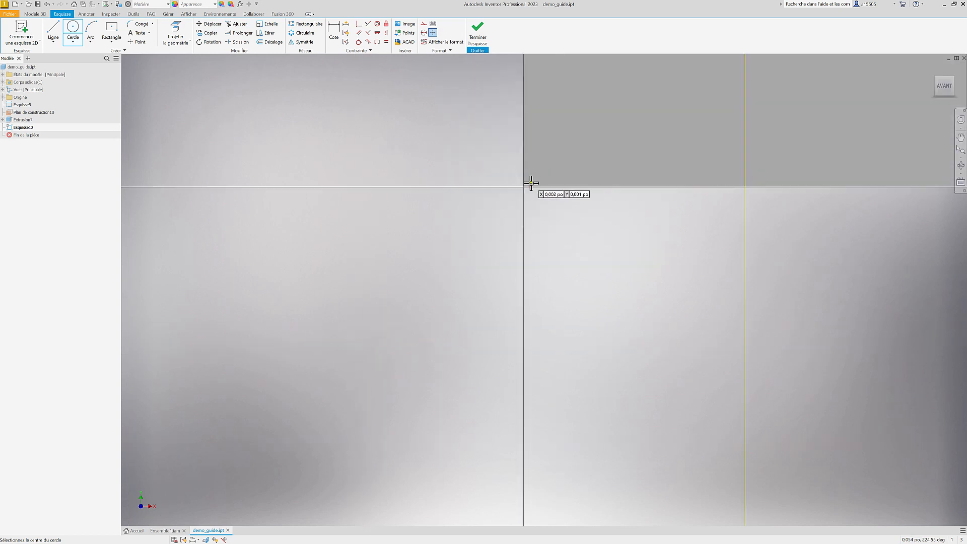
{"action": "scroll", "coordinate": [481, 216], "scroll_direction": "up", "scroll_amount": 3}
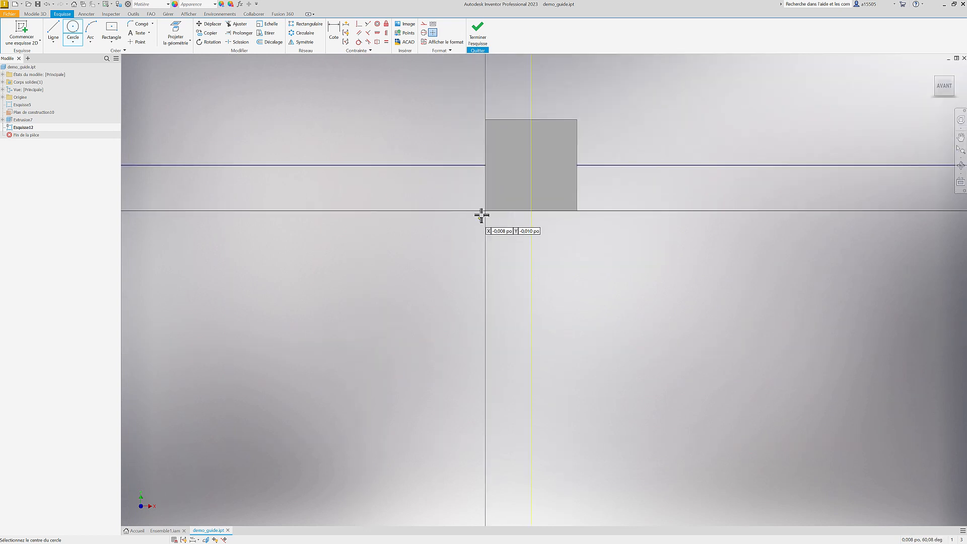
{"action": "left_click", "coordinate": [530, 163]}
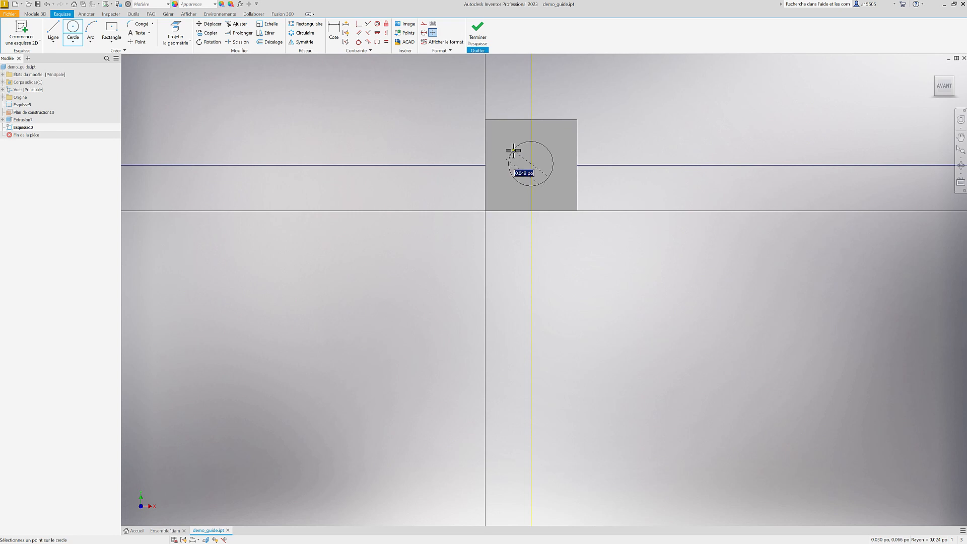
{"action": "type", "text": ".05"}
{"action": "key", "text": "Return"}
{"action": "left_click", "coordinate": [477, 33]}
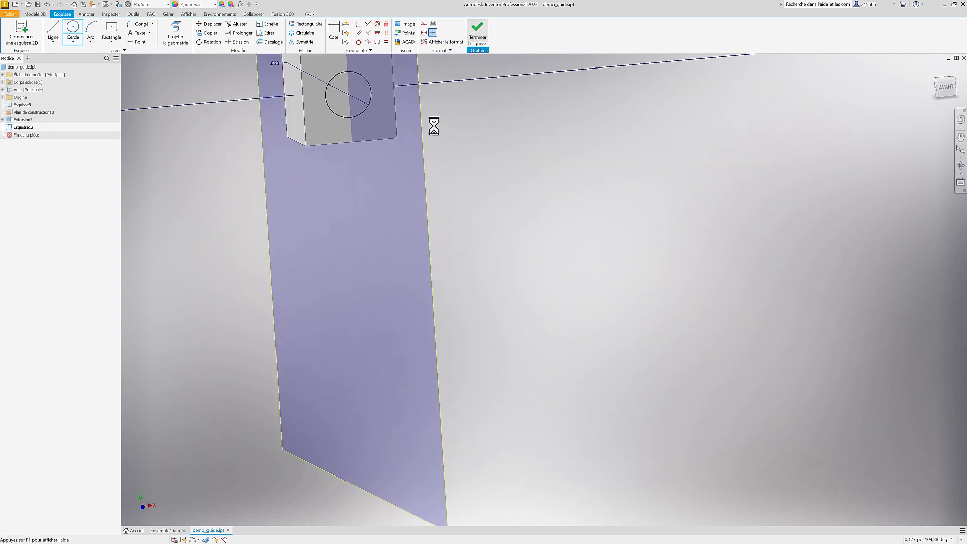
Step: Cut the circle profile 0.1 po through the cube with an extrusion to make a round hole
{"action": "left_click", "coordinate": [54, 31]}
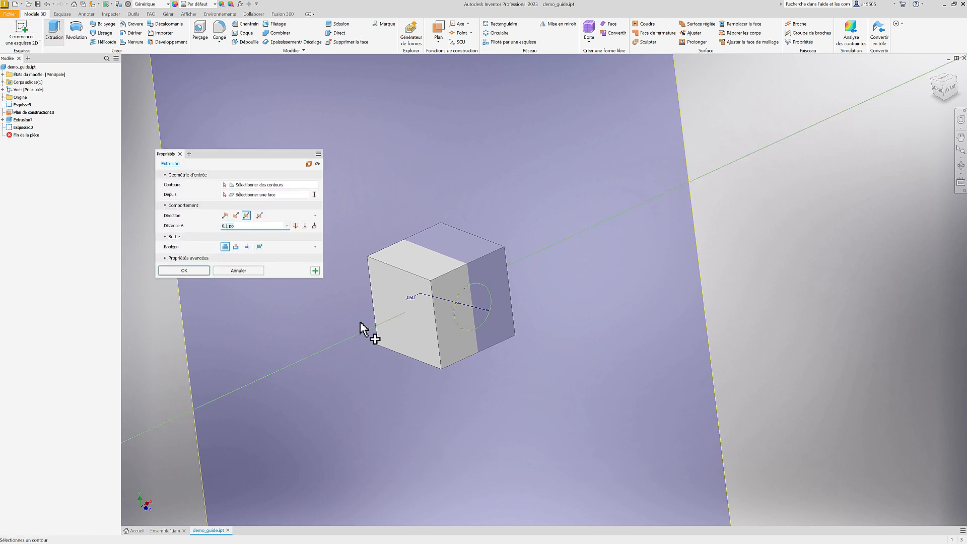
{"action": "left_click", "coordinate": [478, 309]}
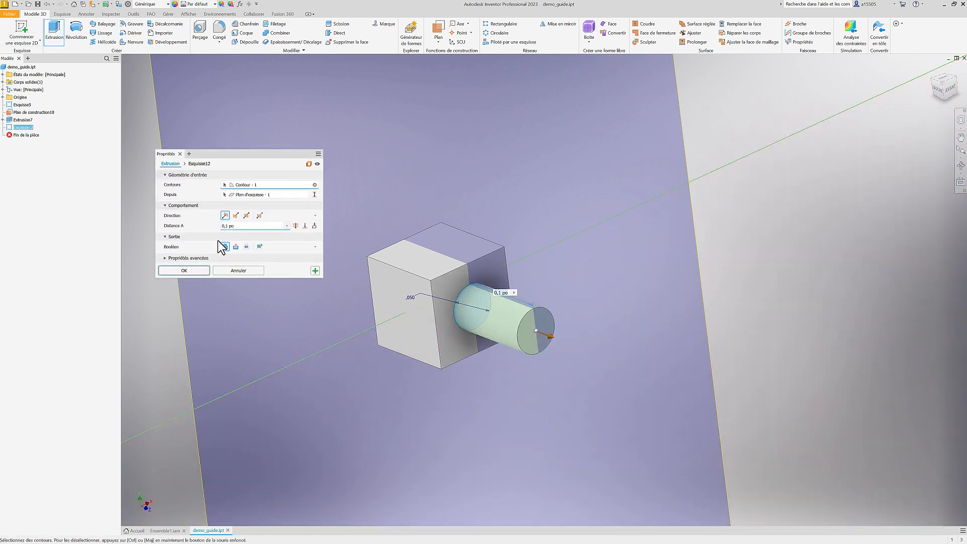
{"action": "left_click", "coordinate": [235, 246]}
{"action": "left_click", "coordinate": [200, 268]}
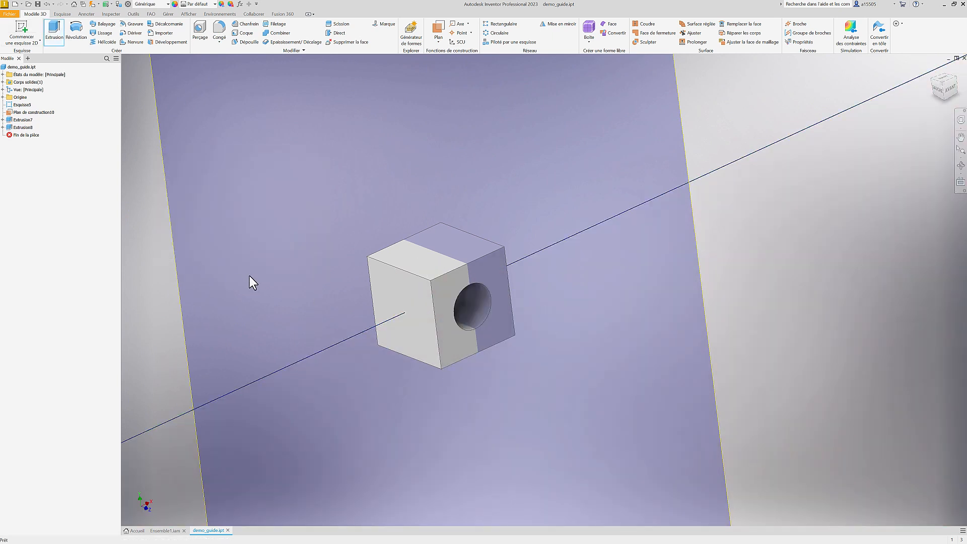
Step: Examine the name and equation of the user parameter Drive in the part's parameter table, and close the table
{"action": "scroll", "coordinate": [395, 265], "scroll_direction": "down", "scroll_amount": 8}
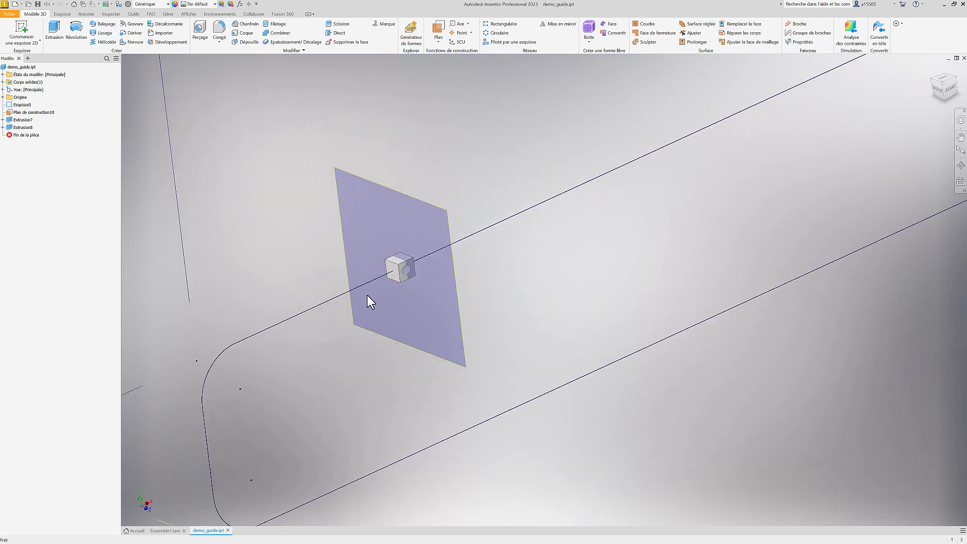
{"action": "mouse_move", "coordinate": [386, 268]}
{"action": "middle_mouse_down", "text": "shift"}
{"action": "mouse_move", "coordinate": [397, 272]}
{"action": "mouse_move", "coordinate": [372, 261]}
{"action": "mouse_move", "coordinate": [376, 274]}
{"action": "middle_mouse_up", "text": "shift"}
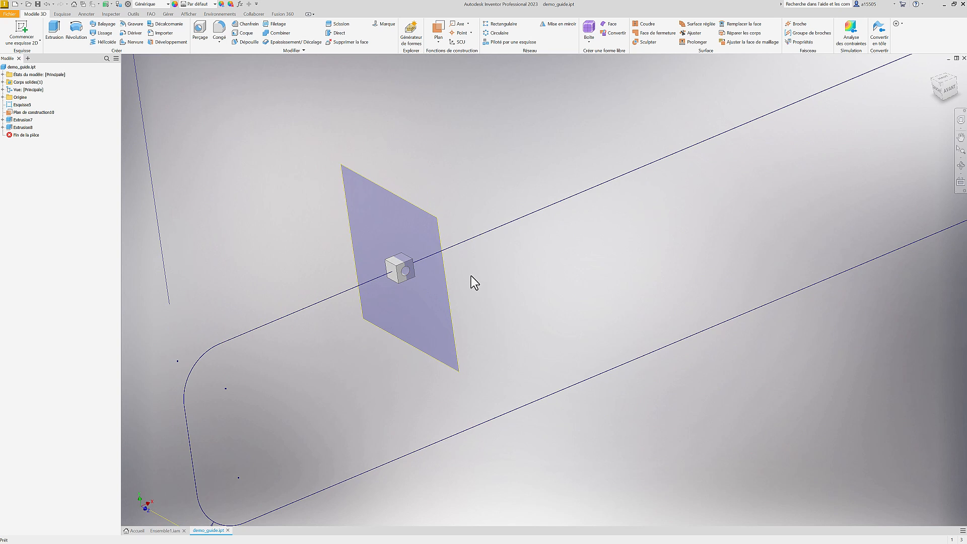
{"action": "middle_click_drag", "start_coordinate": [455, 285], "coordinate": [493, 292], "text": "shift"}
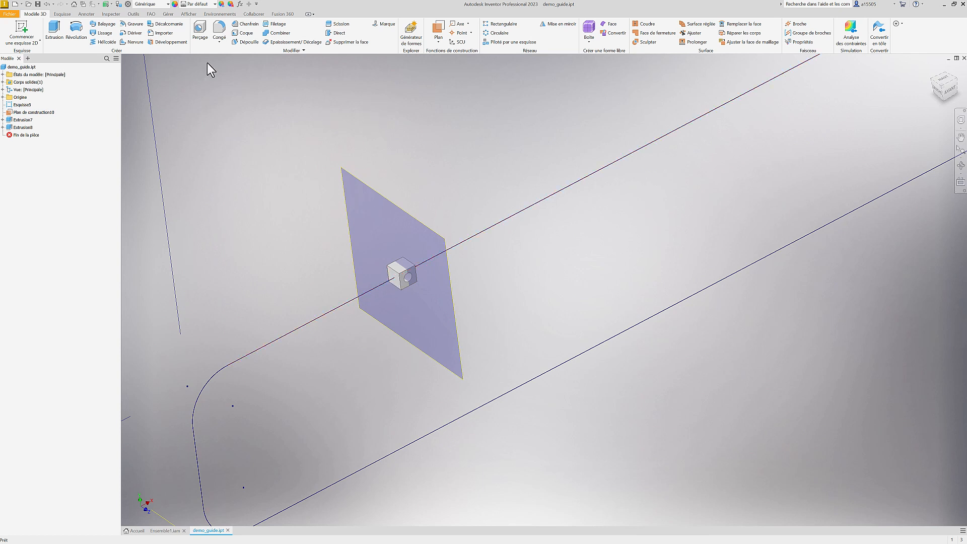
{"action": "left_click", "coordinate": [240, 5]}
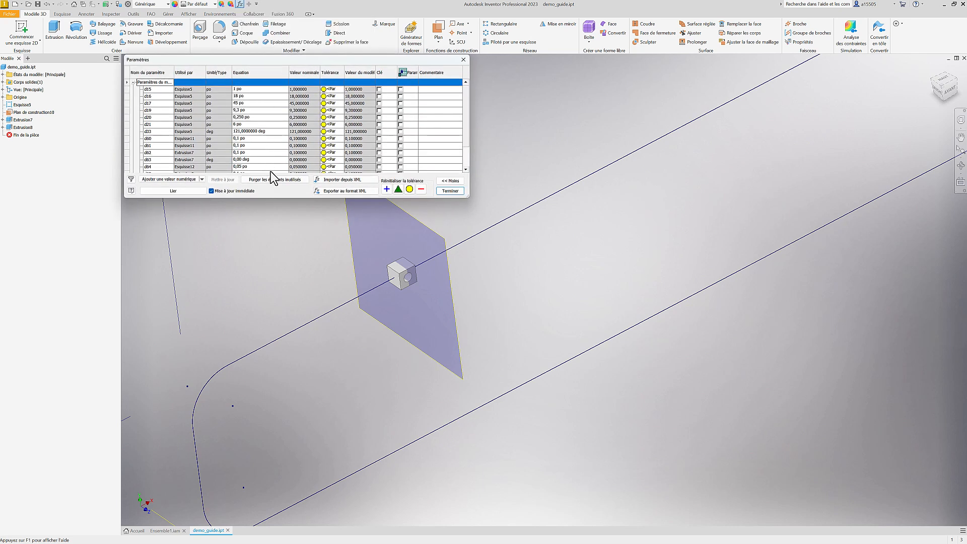
{"action": "left_click_drag", "start_coordinate": [276, 198], "coordinate": [258, 275]}
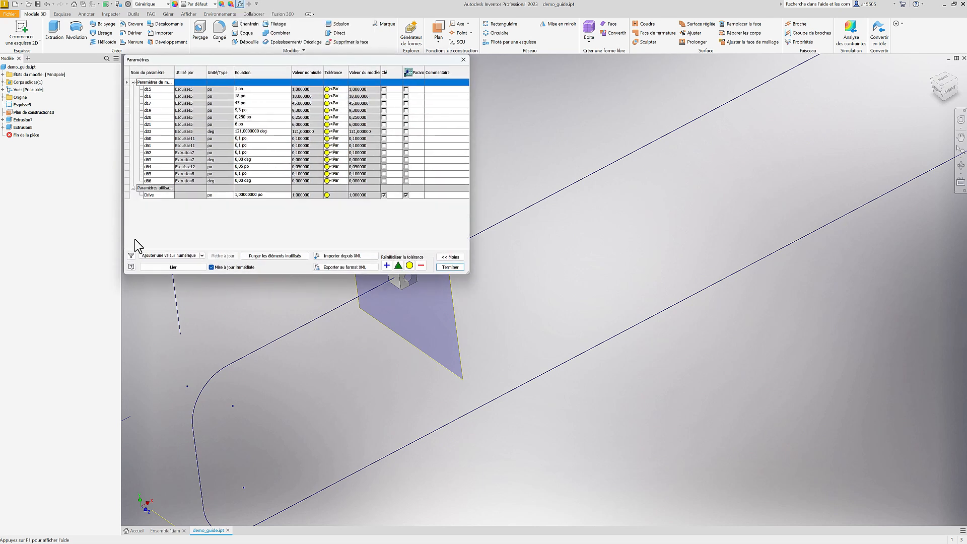
{"action": "left_click", "coordinate": [151, 196]}
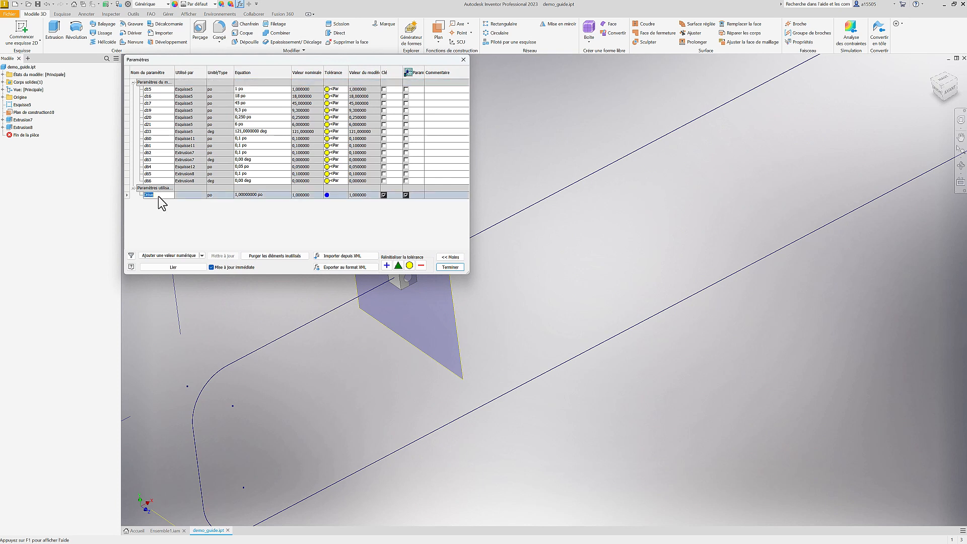
{"action": "left_click", "coordinate": [269, 196]}
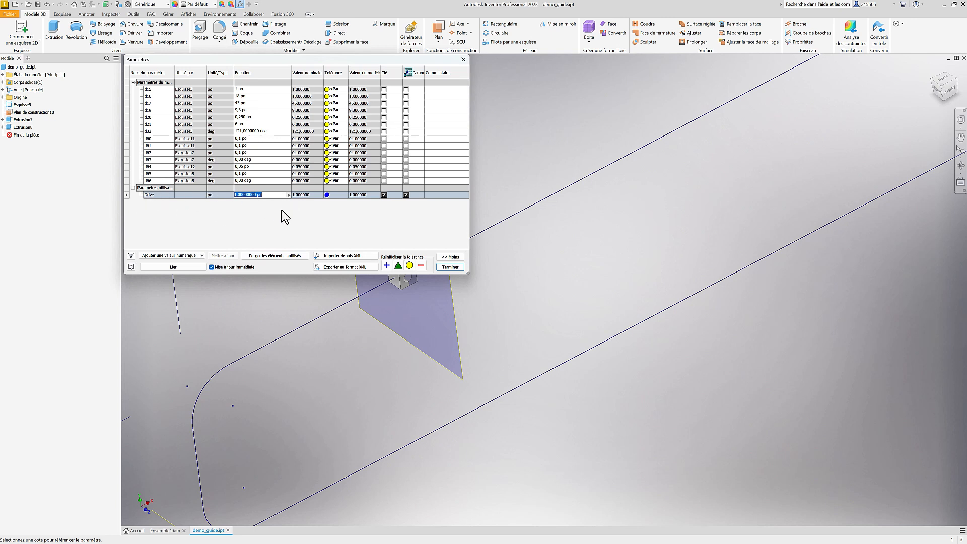
{"action": "left_click", "coordinate": [449, 267]}
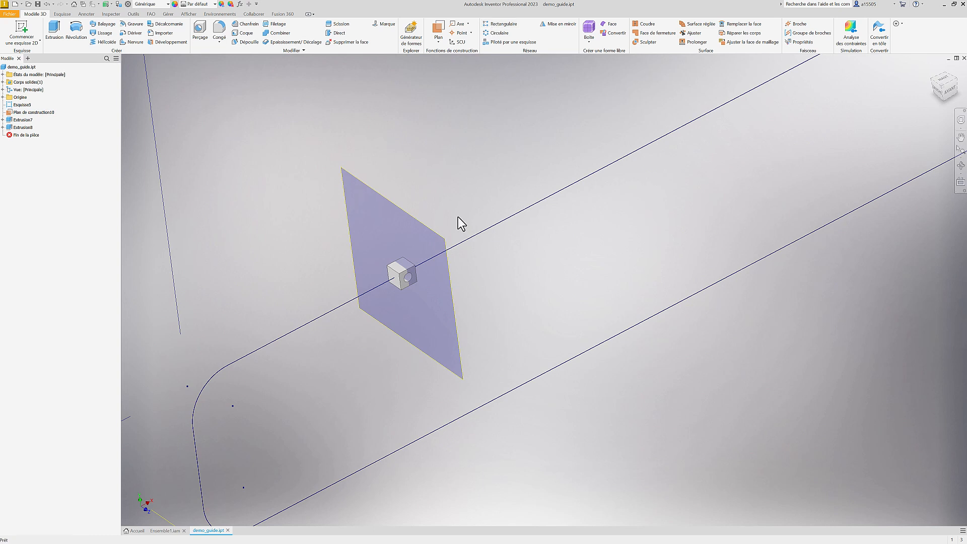
Step: Start a rectangular pattern of the cube and hole extrusions, using the sketched path as direction 1
{"action": "scroll", "coordinate": [457, 217], "scroll_direction": "down", "scroll_amount": 5}
{"action": "middle_click_drag", "start_coordinate": [551, 213], "coordinate": [498, 376]}
{"action": "scroll", "coordinate": [500, 377], "scroll_direction": "down", "scroll_amount": 3}
{"action": "scroll", "coordinate": [502, 382], "scroll_direction": "down", "scroll_amount": 3}
{"action": "scroll", "coordinate": [501, 383], "scroll_direction": "up", "scroll_amount": 5}
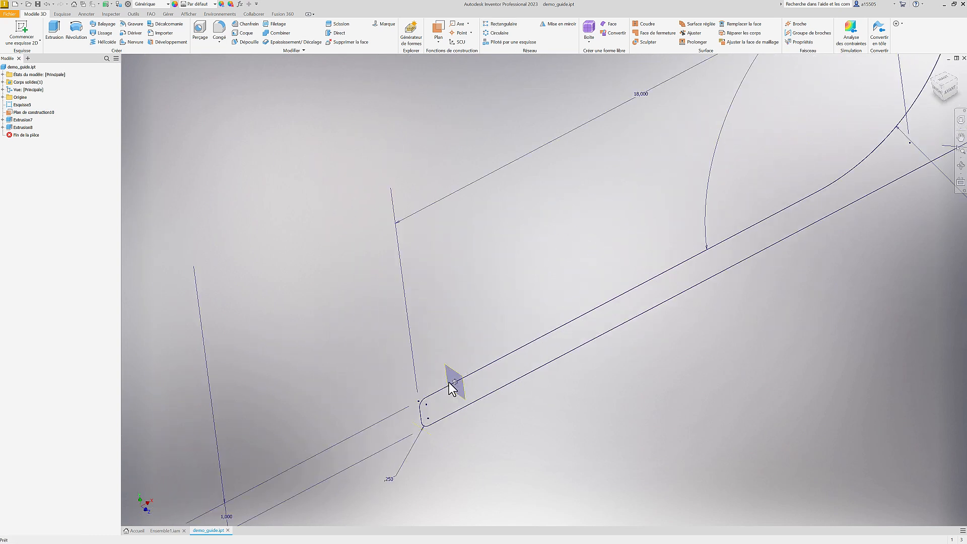
{"action": "scroll", "coordinate": [450, 388], "scroll_direction": "up", "scroll_amount": 4}
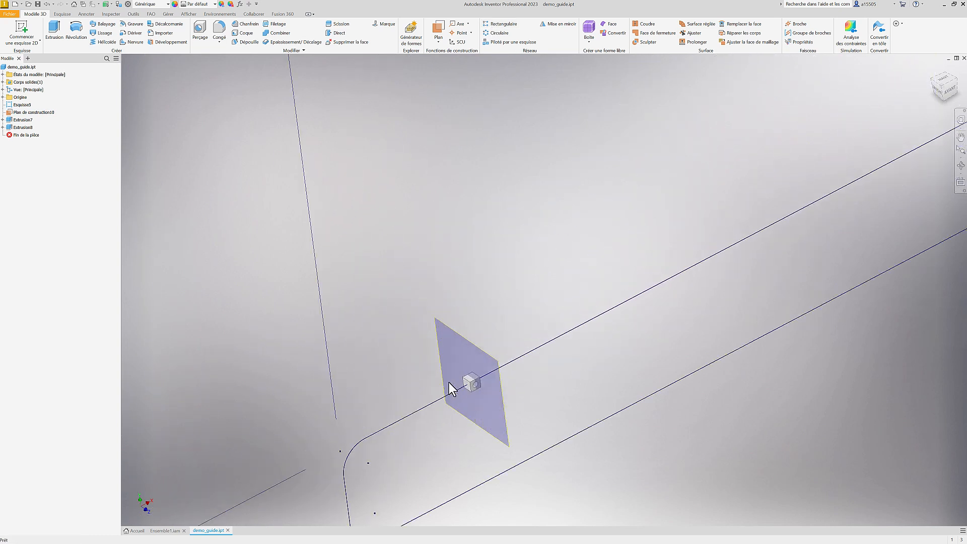
{"action": "left_click", "coordinate": [495, 25]}
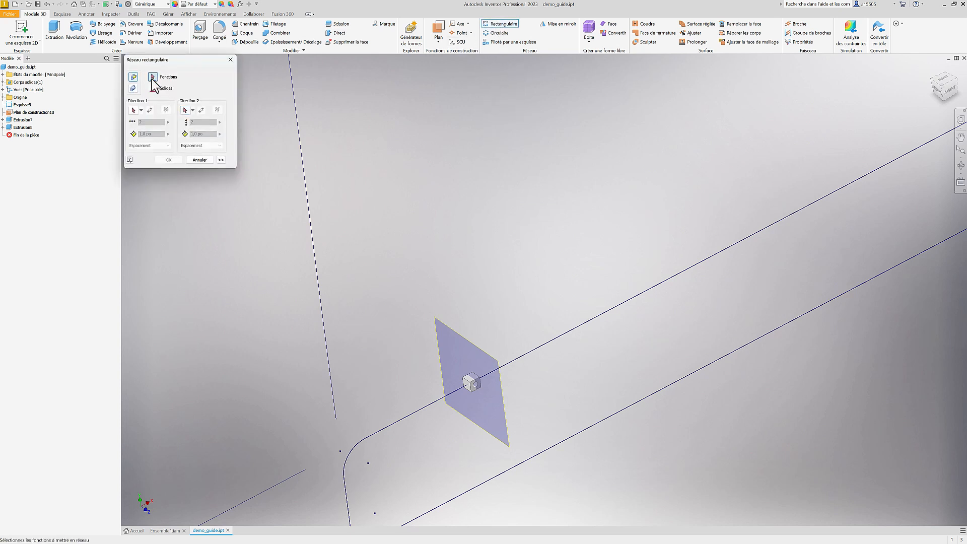
{"action": "left_click", "coordinate": [18, 122]}
{"action": "left_click", "coordinate": [17, 130]}
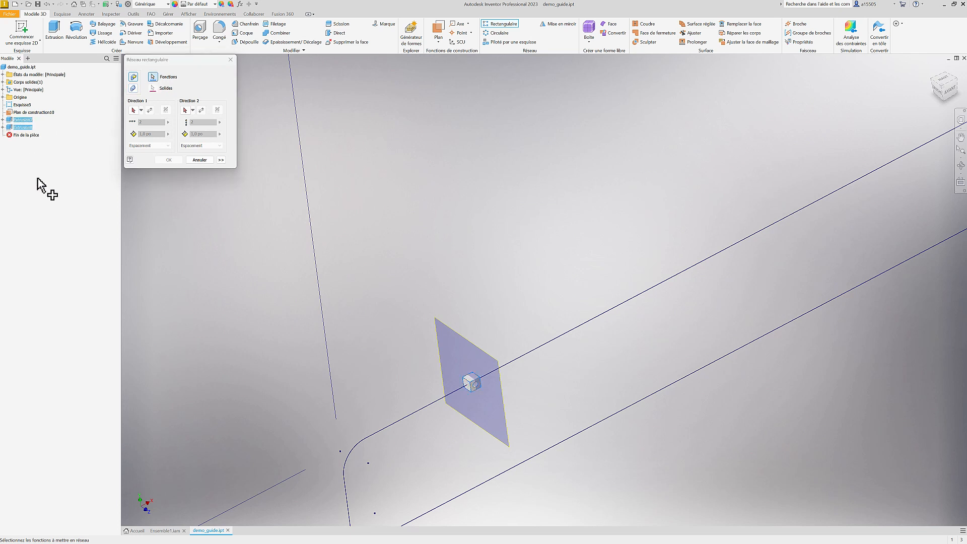
{"action": "scroll", "coordinate": [476, 401], "scroll_direction": "up", "scroll_amount": 4}
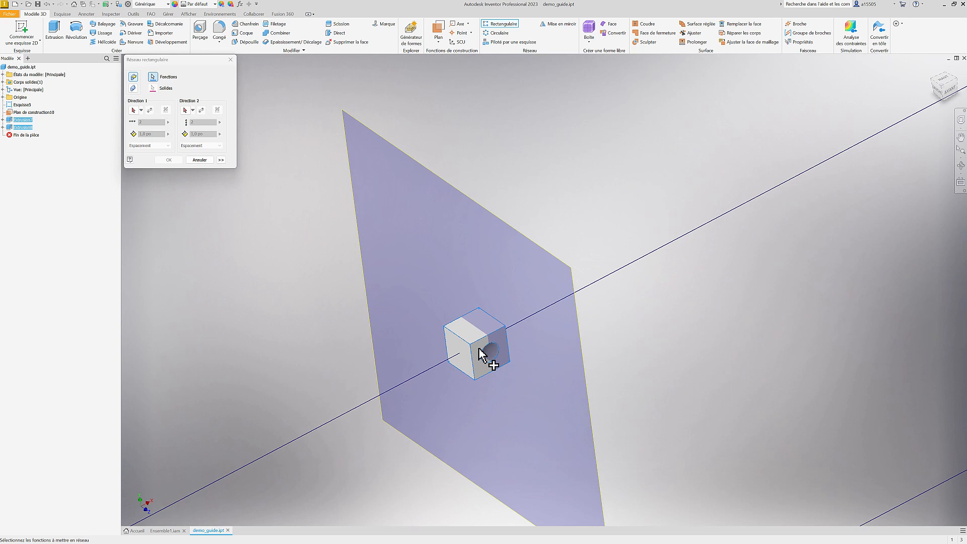
{"action": "left_click", "coordinate": [133, 110]}
{"action": "left_click", "coordinate": [599, 281]}
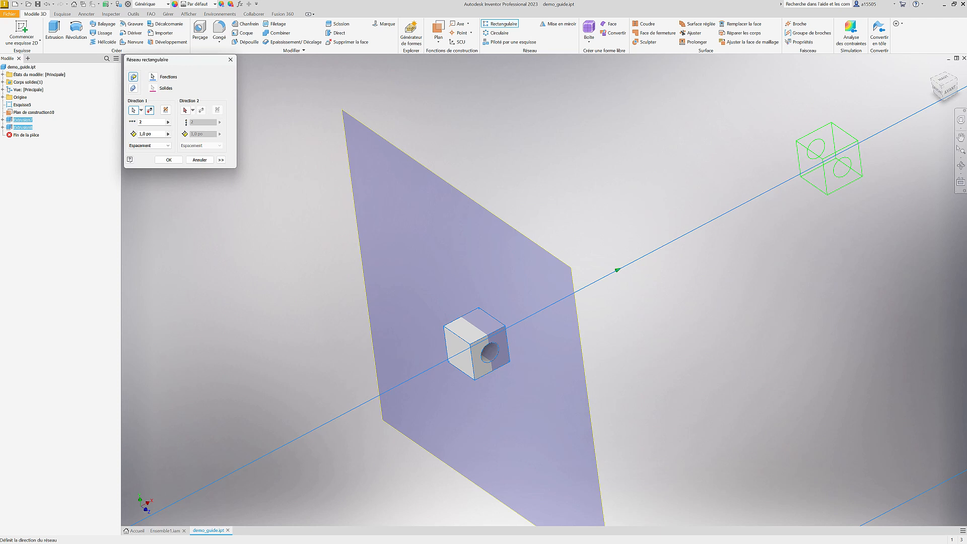
Step: Set the pattern's direction 1 length to the Drive parameter and its spacing type to Distance
{"action": "left_click", "coordinate": [168, 134]}
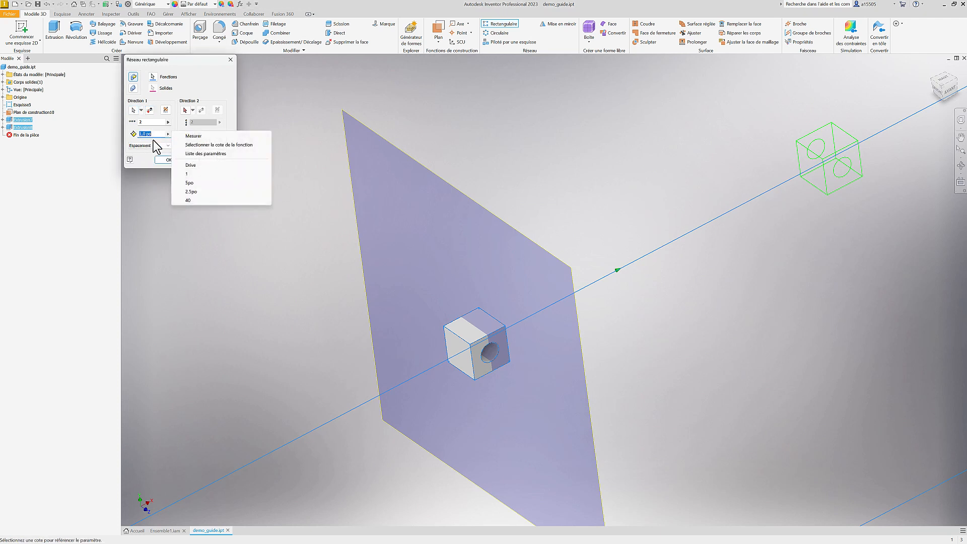
{"action": "left_click", "coordinate": [200, 154]}
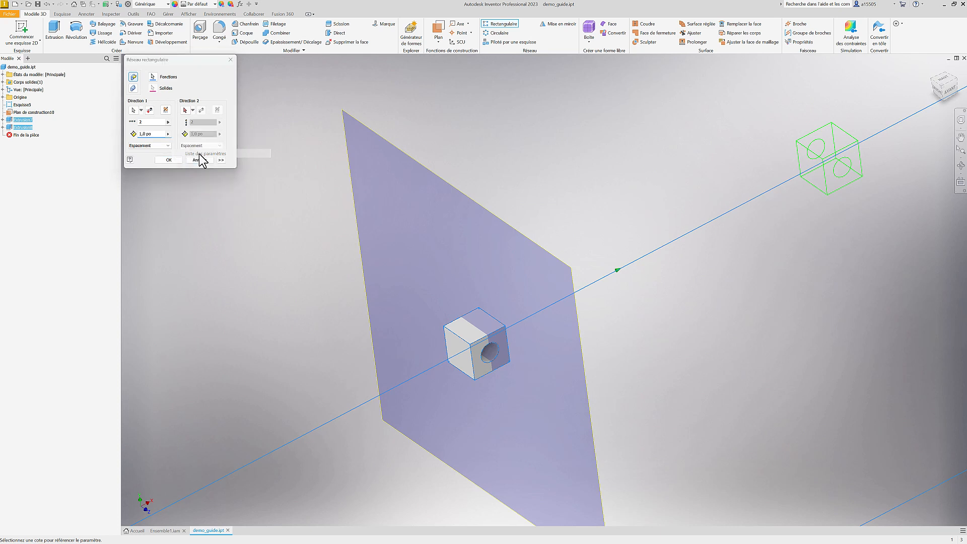
{"action": "left_click", "coordinate": [151, 153]}
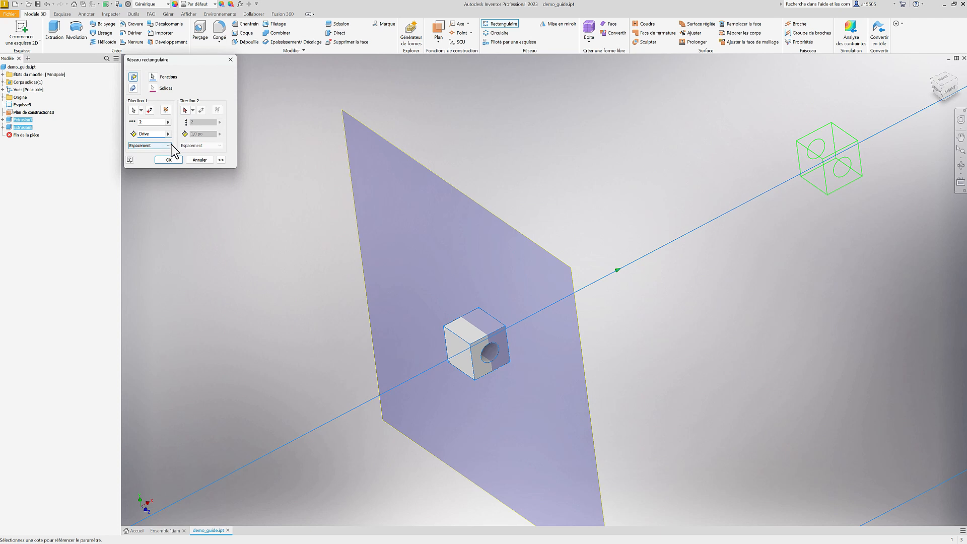
{"action": "left_click", "coordinate": [166, 146]}
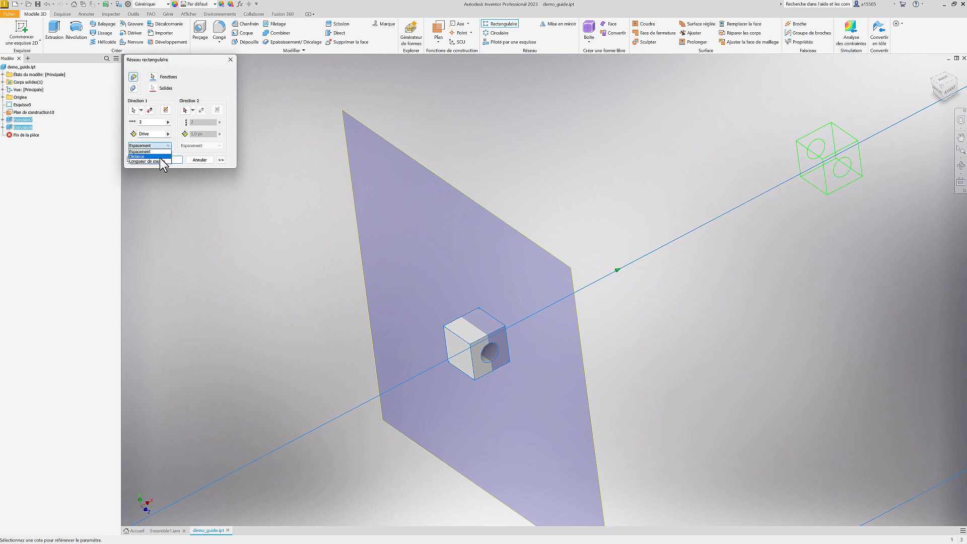
{"action": "left_click", "coordinate": [161, 157]}
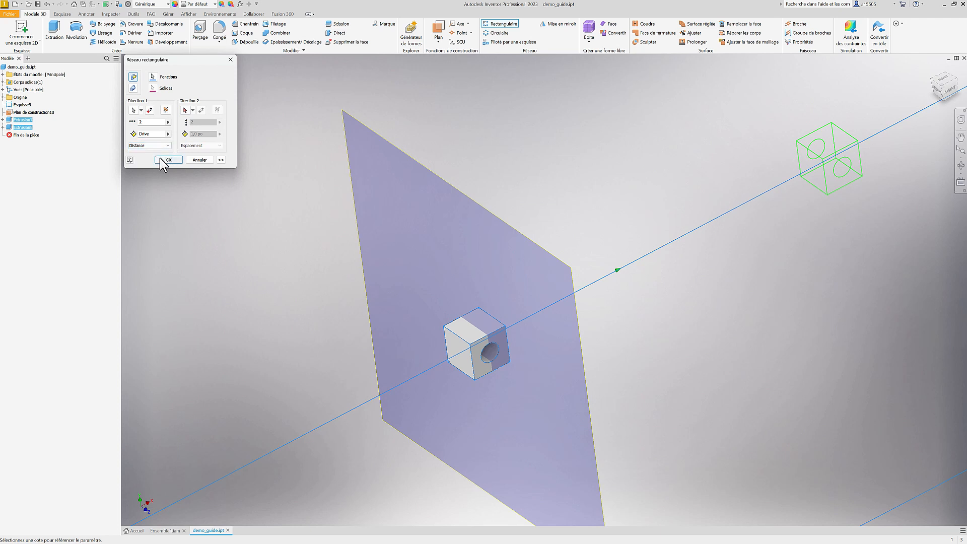
Step: Set the pattern's orientation to Direction1 and create the pattern of two occurrences
{"action": "left_click", "coordinate": [221, 159]}
{"action": "left_click", "coordinate": [181, 214]}
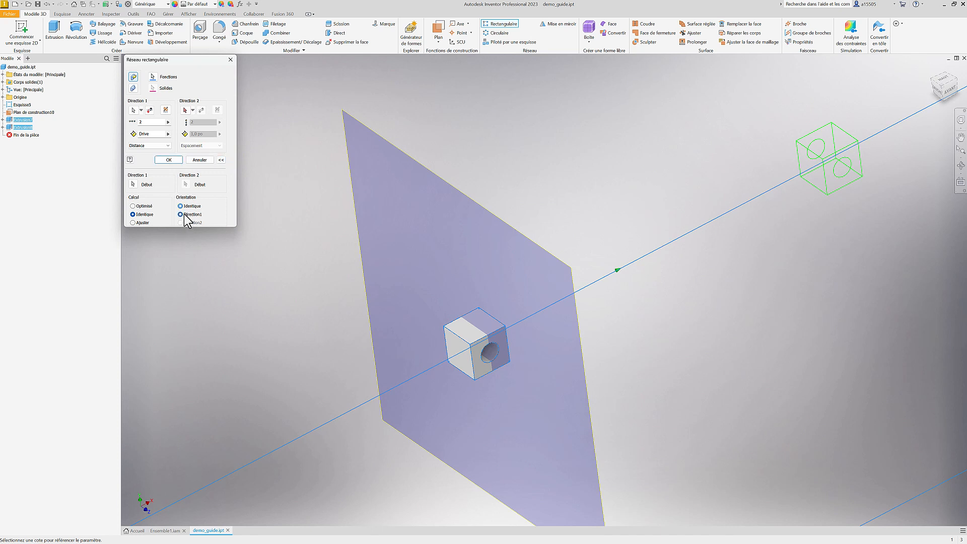
{"action": "left_click", "coordinate": [133, 184]}
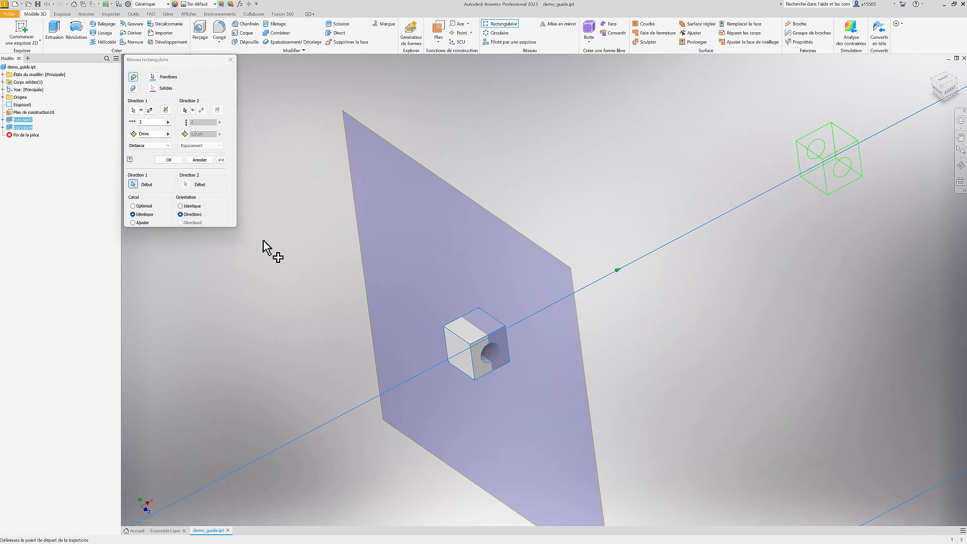
{"action": "left_click", "coordinate": [171, 159]}
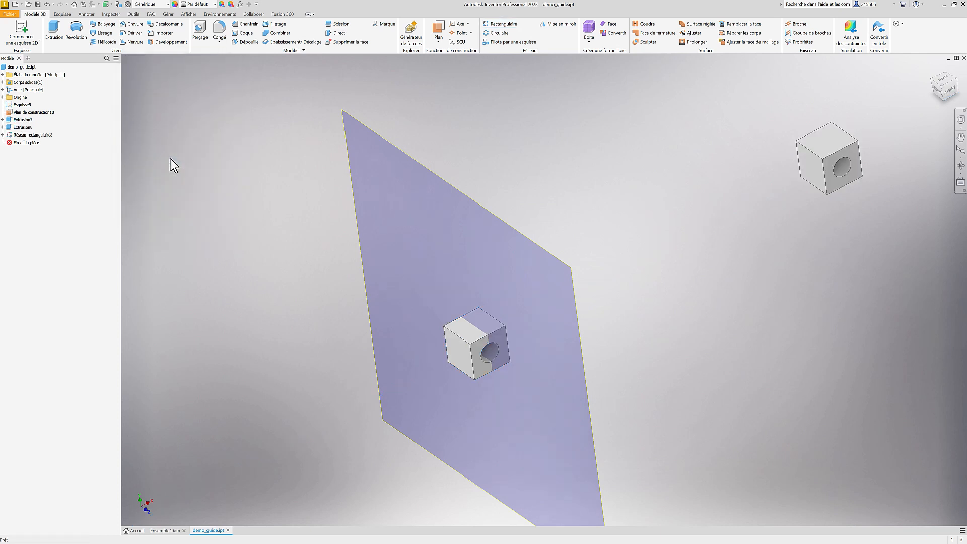
Step: Make the path sketch visible in demo_guide, alongside the holed cube and its patterned copy
{"action": "scroll", "coordinate": [789, 237], "scroll_direction": "up", "scroll_amount": 3}
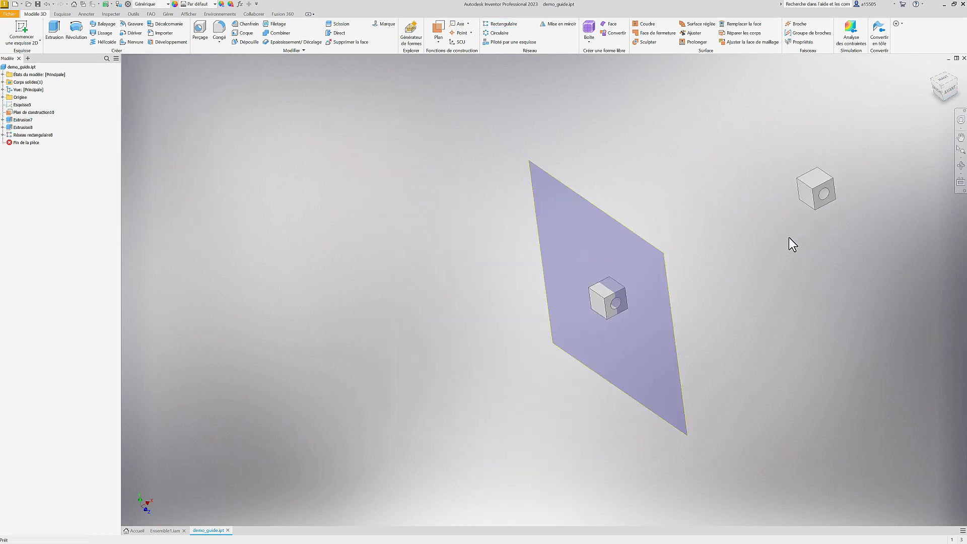
{"action": "middle_click_drag", "start_coordinate": [731, 189], "coordinate": [609, 262]}
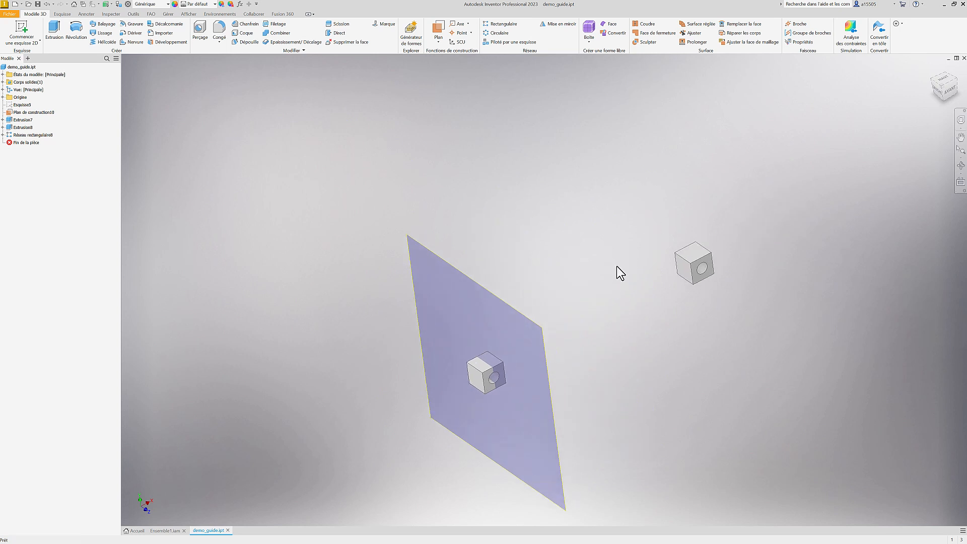
{"action": "right_click", "coordinate": [22, 105]}
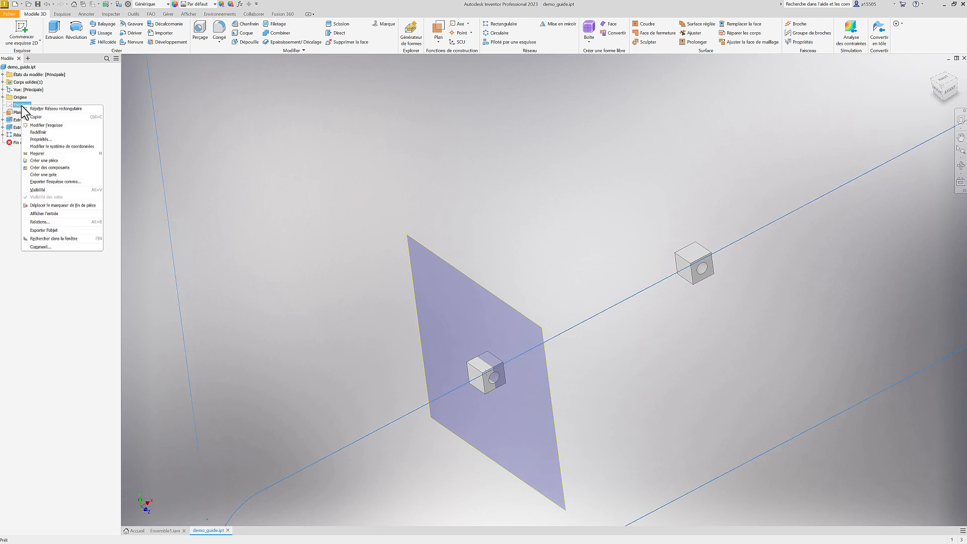
{"action": "left_click", "coordinate": [36, 189]}
{"action": "left_click", "coordinate": [36, 195]}
{"action": "scroll", "coordinate": [376, 142], "scroll_direction": "up", "scroll_amount": 8}
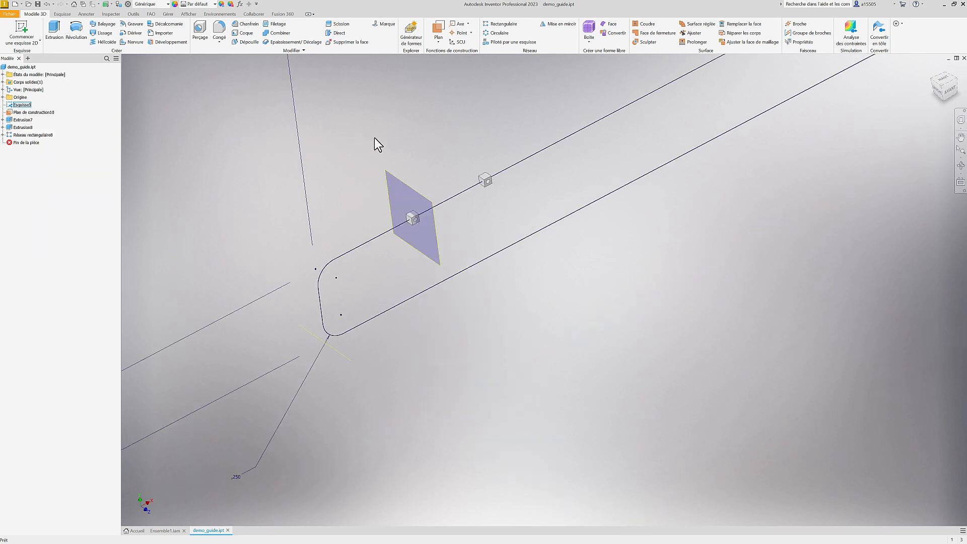
{"action": "middle_click_drag", "start_coordinate": [496, 215], "coordinate": [495, 327]}
{"action": "scroll", "coordinate": [495, 327], "scroll_direction": "up", "scroll_amount": 3}
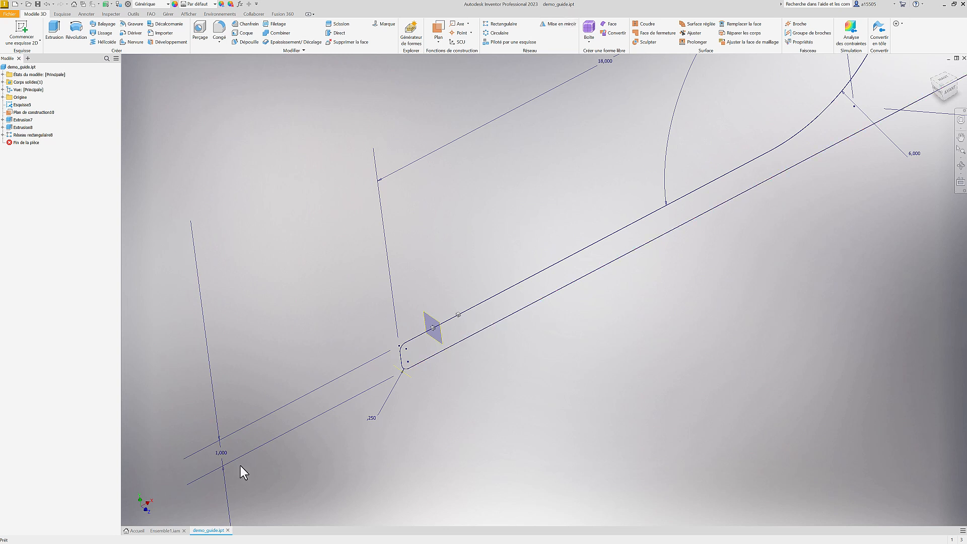
Step: Switch to the Ensemble1 assembly and place one instance of demo_guide in it
{"action": "left_click", "coordinate": [162, 530]}
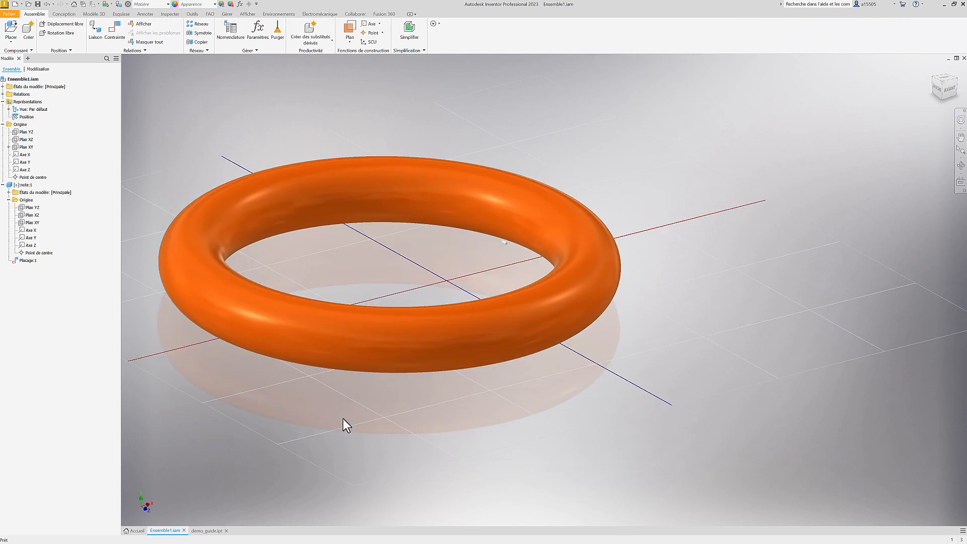
{"action": "scroll", "coordinate": [442, 298], "scroll_direction": "down", "scroll_amount": 3}
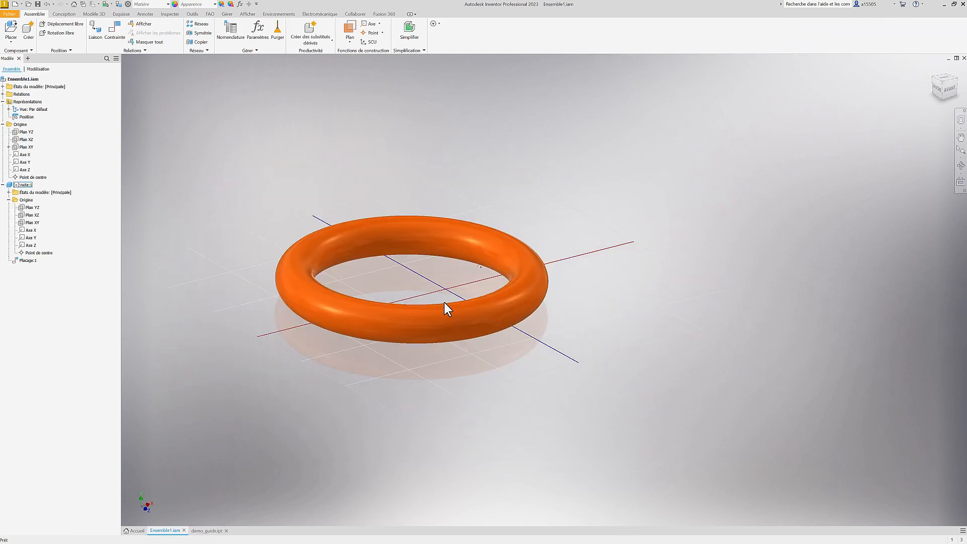
{"action": "left_click", "coordinate": [10, 31]}
{"action": "left_click", "coordinate": [417, 69]}
{"action": "double_click", "coordinate": [417, 69]}
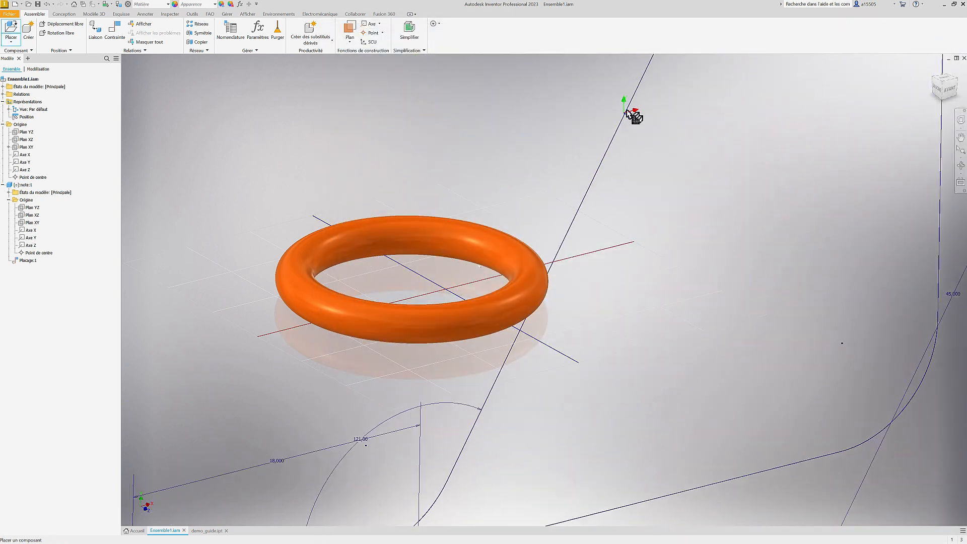
{"action": "left_click", "coordinate": [654, 88]}
{"action": "right_click", "coordinate": [540, 169]}
{"action": "left_click", "coordinate": [563, 170]}
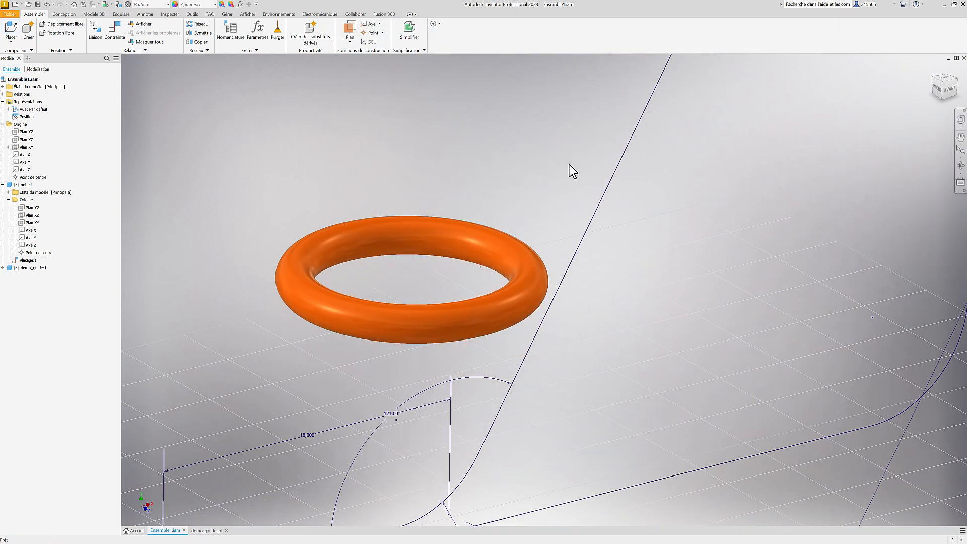
Step: Apply a flush constraint between the assembly's origin YZ plane and demo_guide's origin YZ plane
{"action": "scroll", "coordinate": [649, 159], "scroll_direction": "down", "scroll_amount": 5}
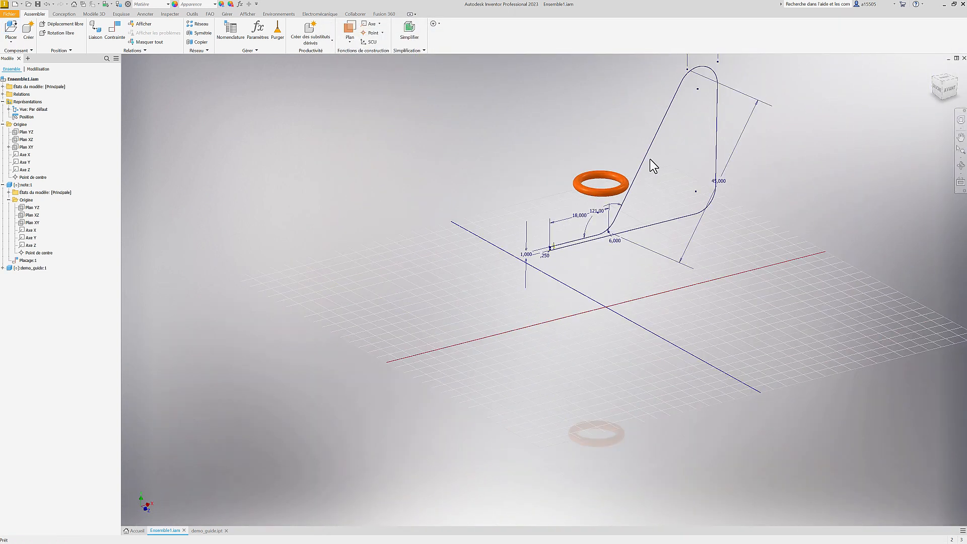
{"action": "left_click", "coordinate": [571, 248]}
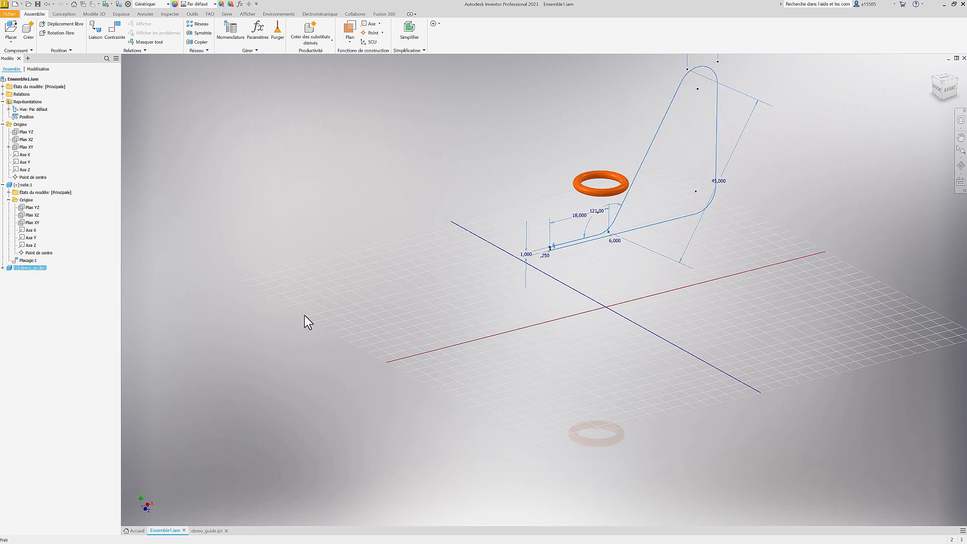
{"action": "left_click", "coordinate": [3, 268]}
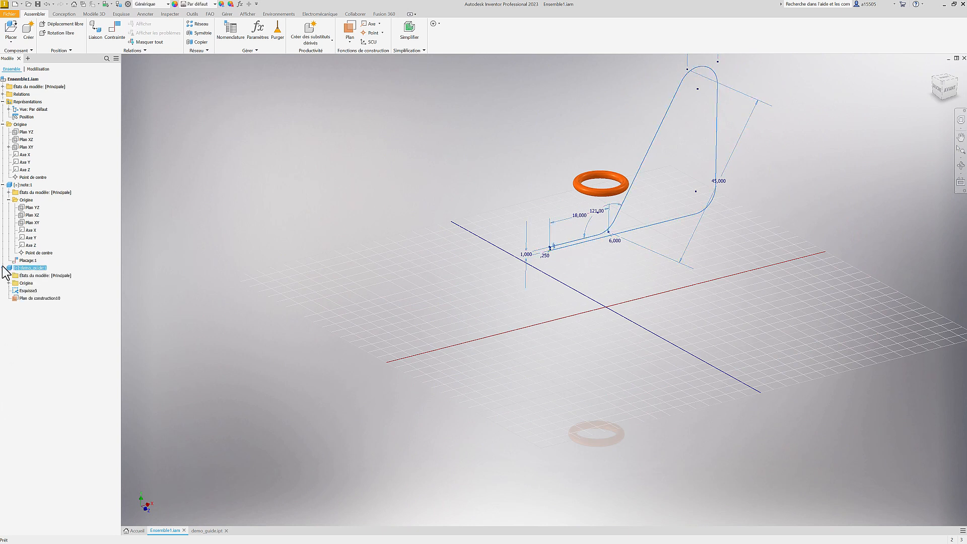
{"action": "left_click", "coordinate": [8, 283]}
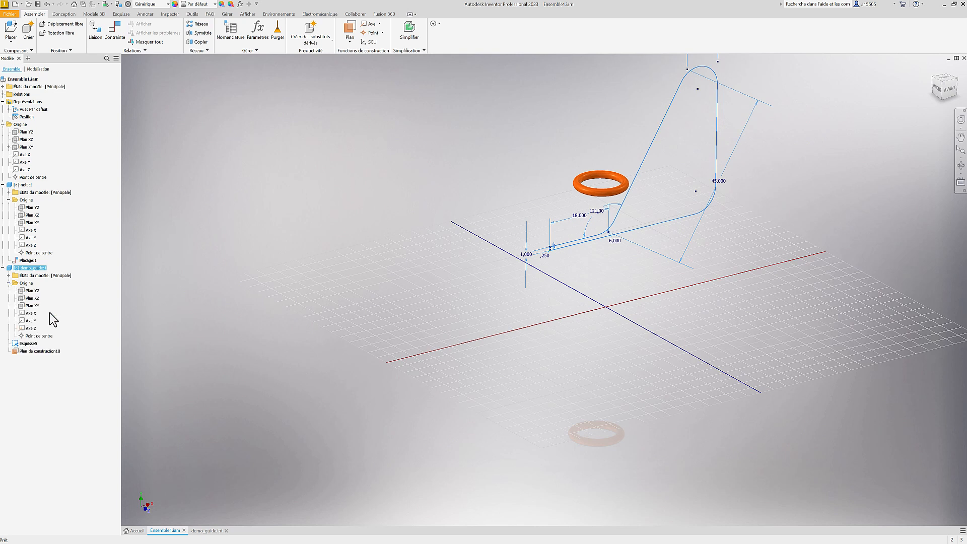
{"action": "left_click", "coordinate": [115, 31]}
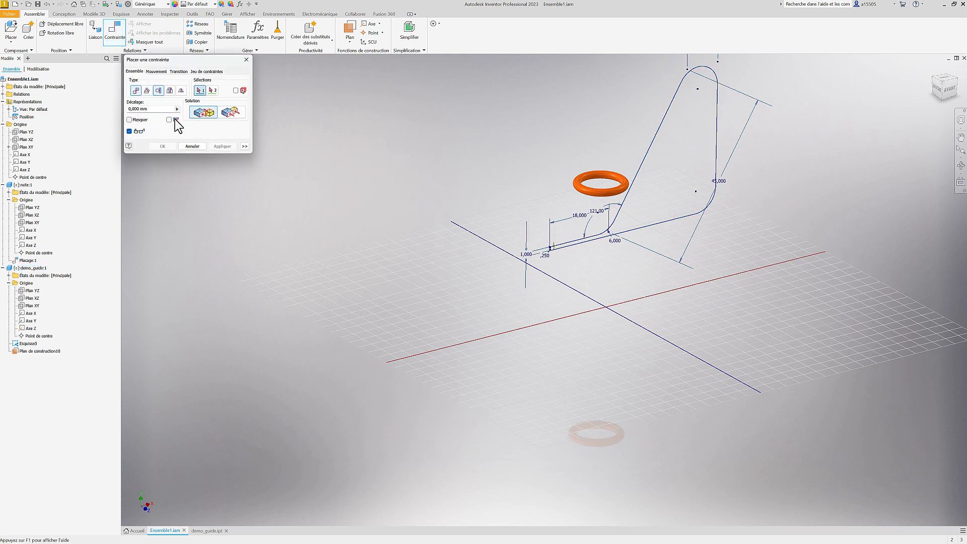
{"action": "left_click", "coordinate": [230, 112]}
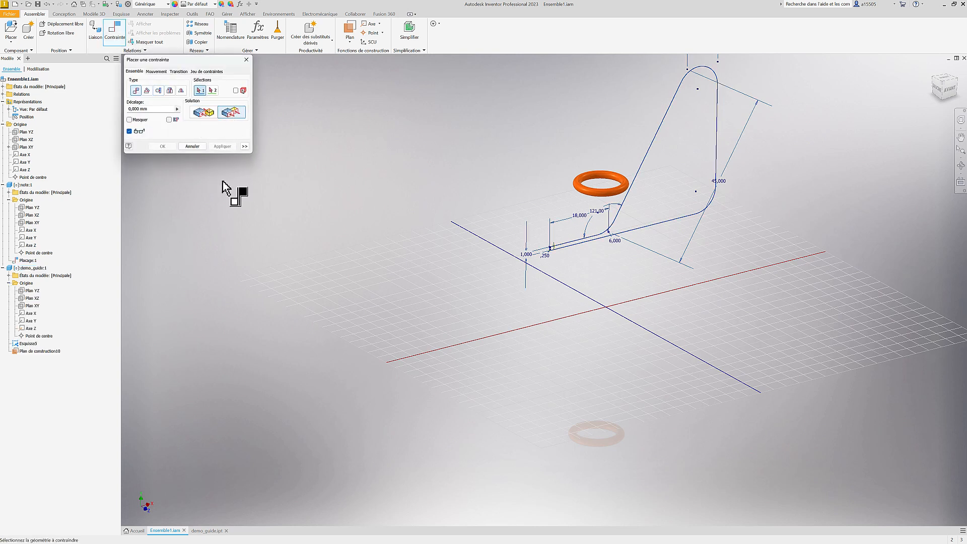
{"action": "left_click", "coordinate": [23, 132]}
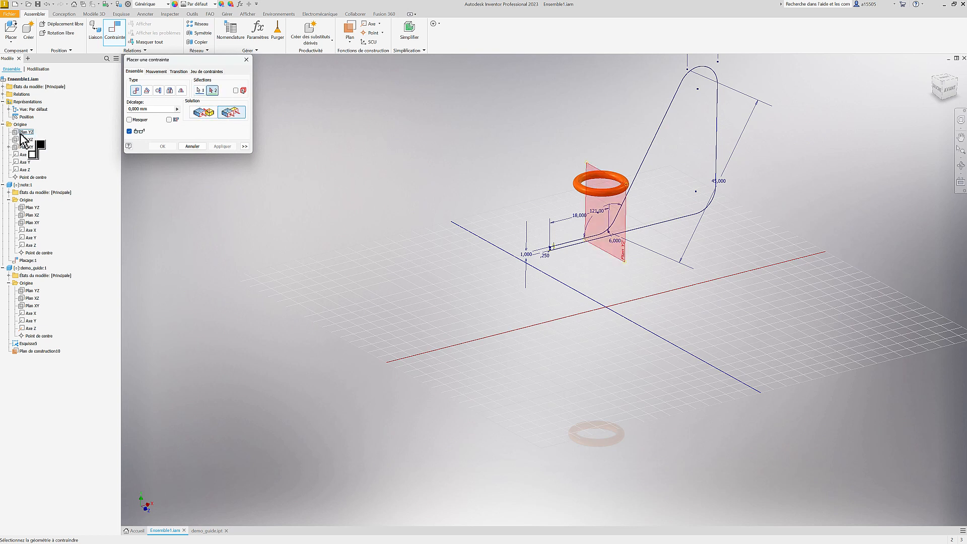
{"action": "left_click", "coordinate": [31, 290]}
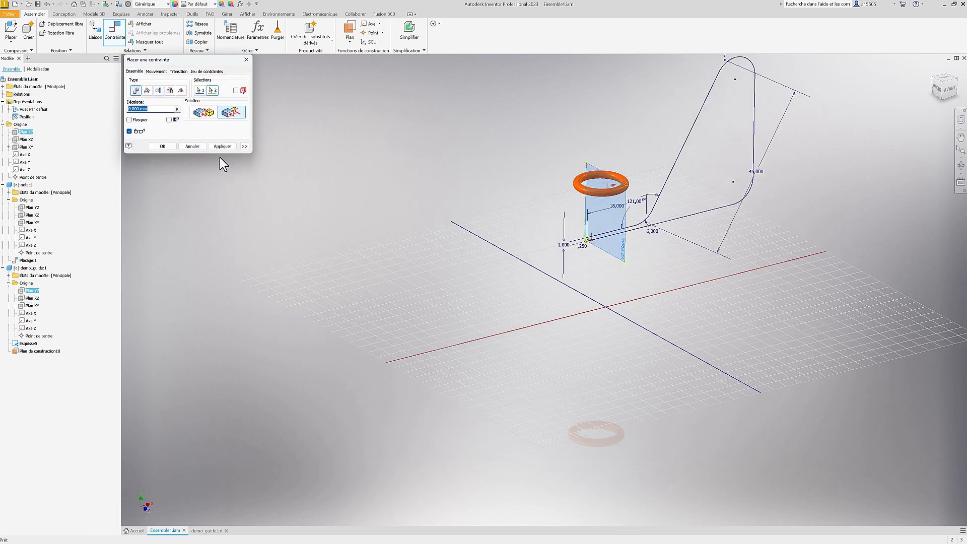
{"action": "left_click", "coordinate": [222, 146]}
Step: Apply flush constraints between the XZ and XY origin planes of the assembly and those of demo_guide
{"action": "left_click", "coordinate": [26, 140]}
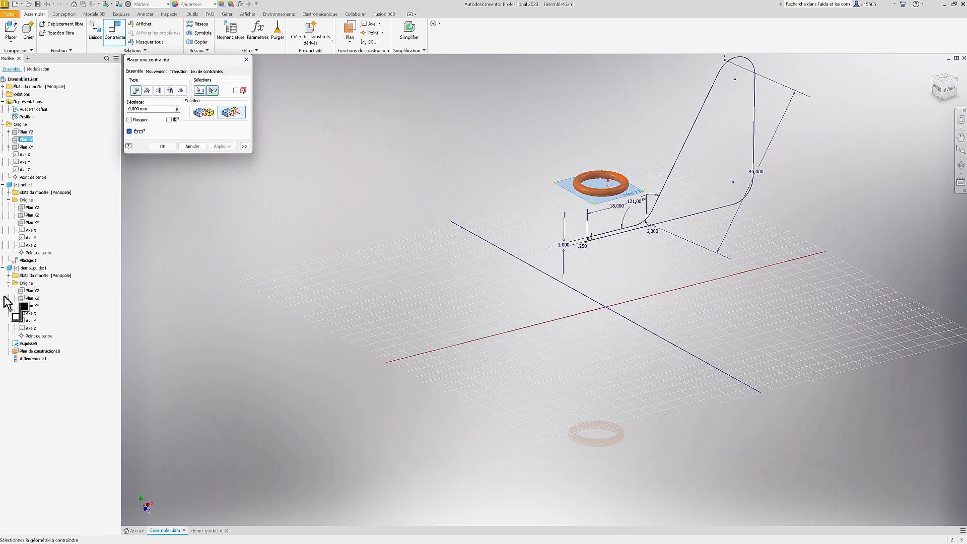
{"action": "left_click", "coordinate": [23, 298]}
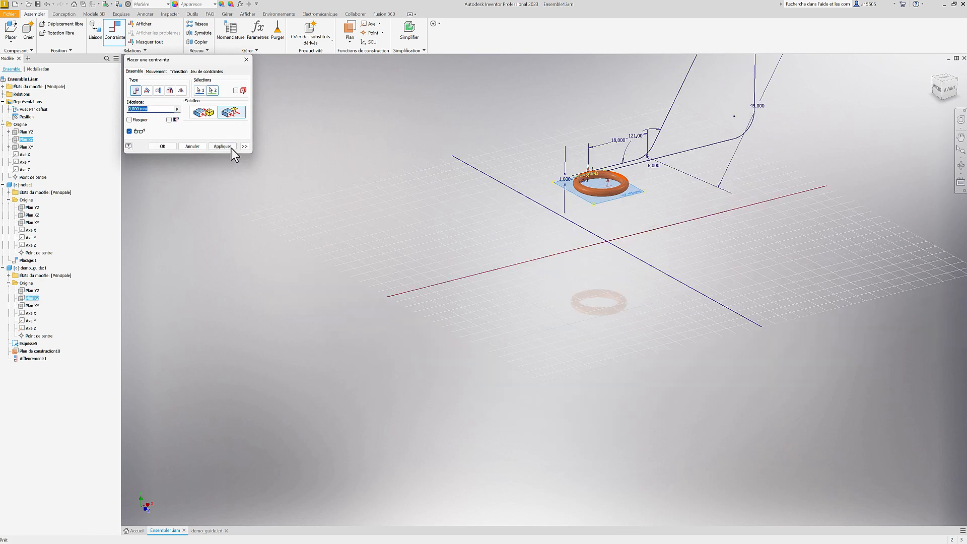
{"action": "left_click", "coordinate": [231, 148]}
{"action": "left_click", "coordinate": [26, 146]}
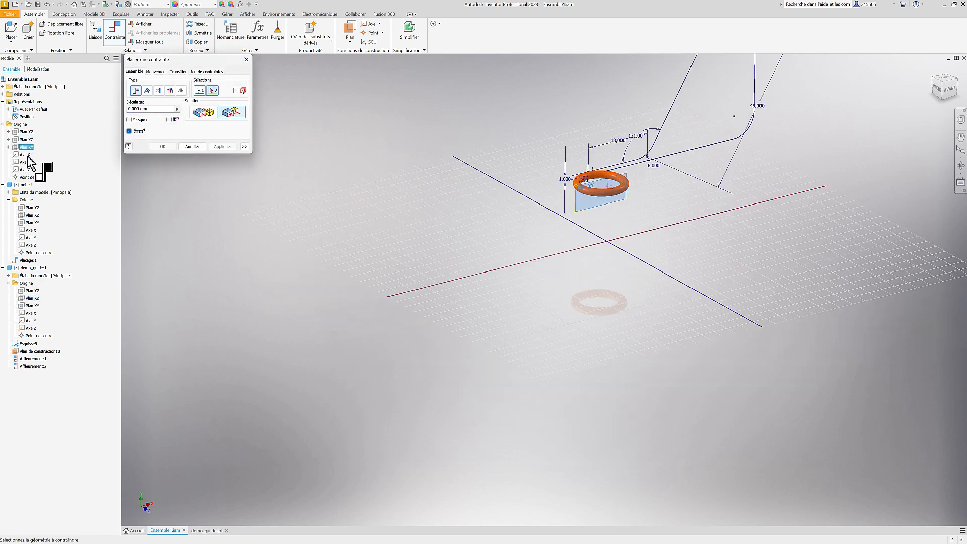
{"action": "left_click", "coordinate": [28, 305]}
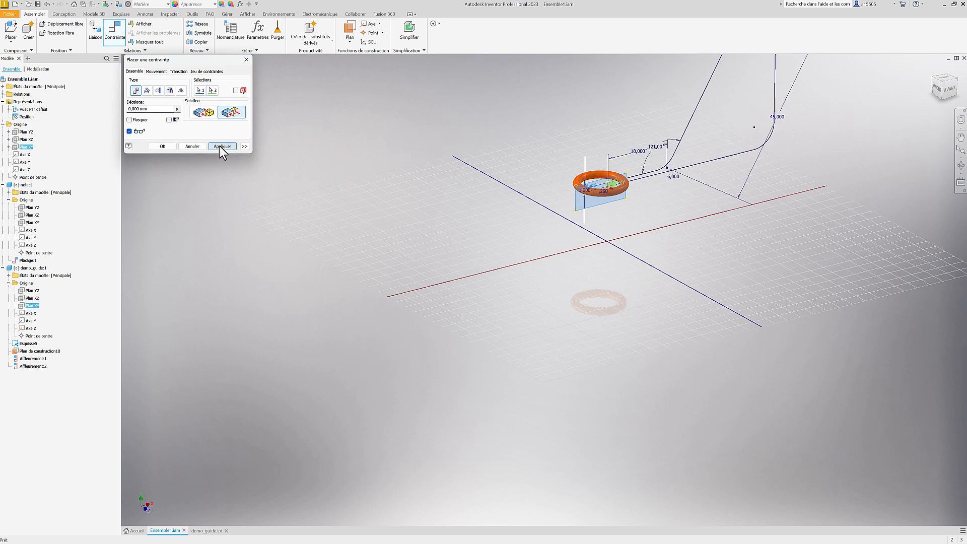
{"action": "left_click", "coordinate": [219, 146]}
{"action": "left_click", "coordinate": [183, 146]}
Step: Move the orange ring clear of the two guide cubes, beyond the rounded end of the path sketch
{"action": "scroll", "coordinate": [618, 173], "scroll_direction": "down", "scroll_amount": 6}
{"action": "middle_click_drag", "start_coordinate": [604, 181], "coordinate": [406, 285]}
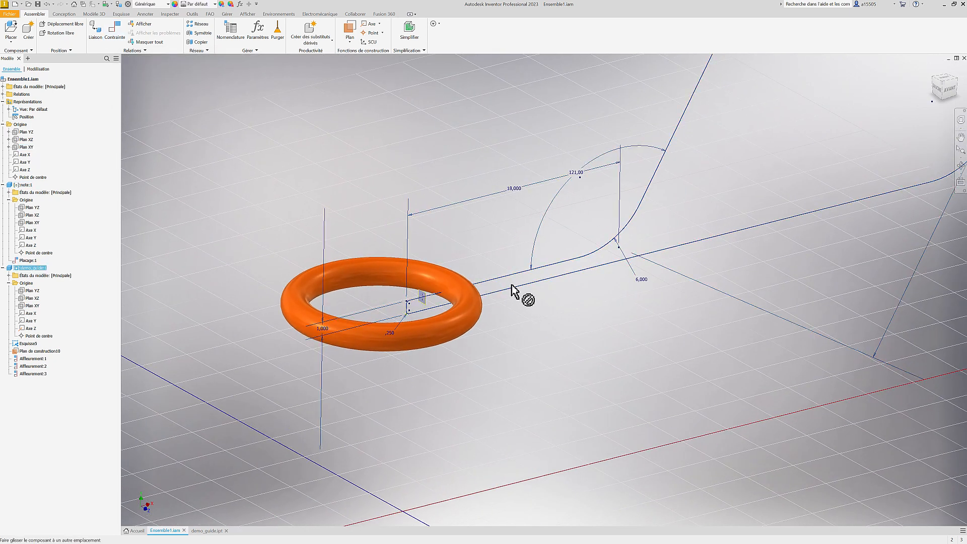
{"action": "left_click_drag", "start_coordinate": [449, 317], "coordinate": [453, 254]}
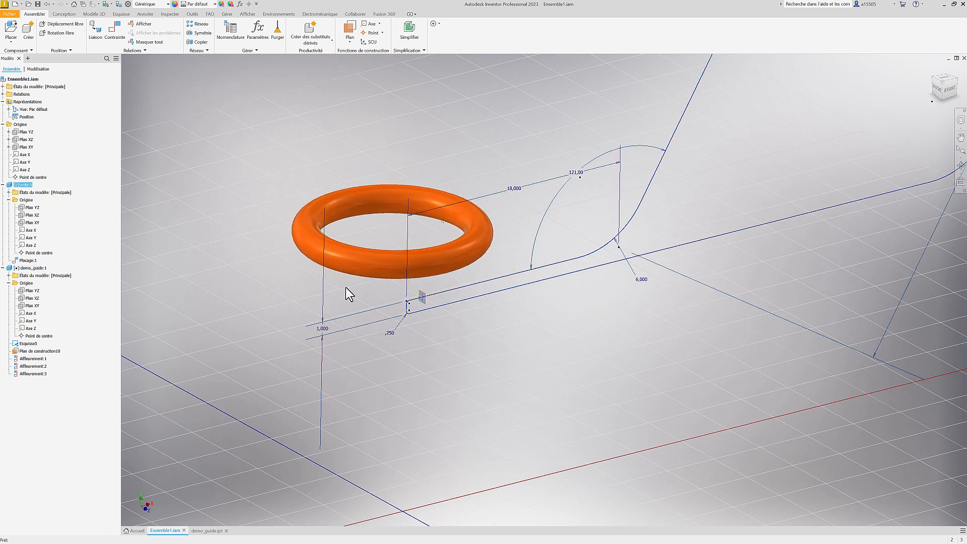
{"action": "left_click_drag", "start_coordinate": [380, 281], "coordinate": [275, 351]}
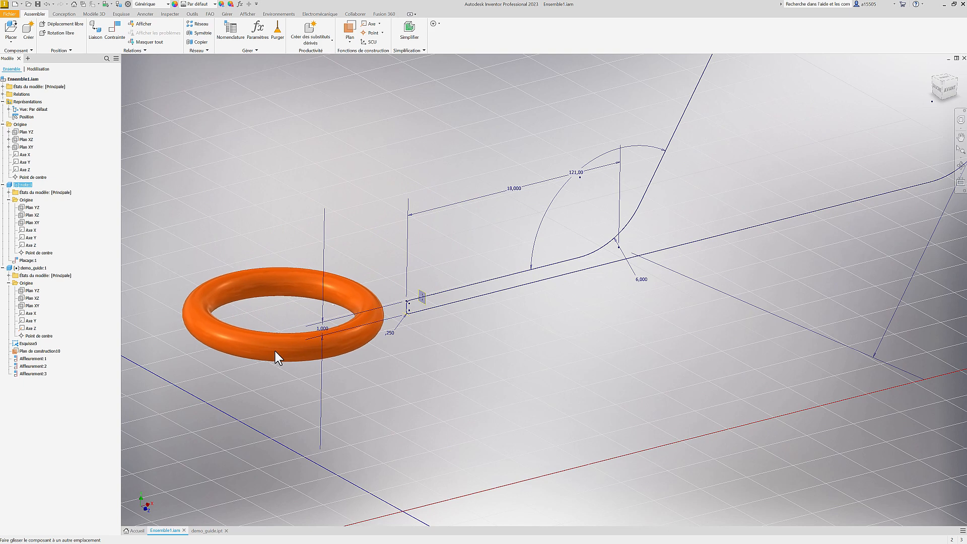
Step: Apply a mate constraint between the axis of the ring's small pin and the hole axis of the patterned cube
{"action": "left_click", "coordinate": [119, 29]}
{"action": "scroll", "coordinate": [324, 312], "scroll_direction": "up", "scroll_amount": 10}
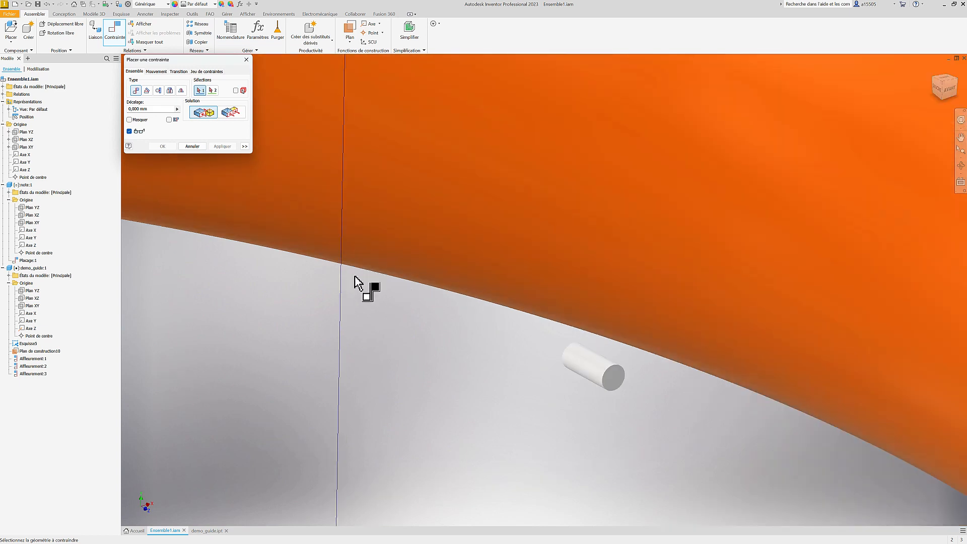
{"action": "scroll", "coordinate": [365, 284], "scroll_direction": "down", "scroll_amount": 5}
{"action": "left_click", "coordinate": [440, 315]}
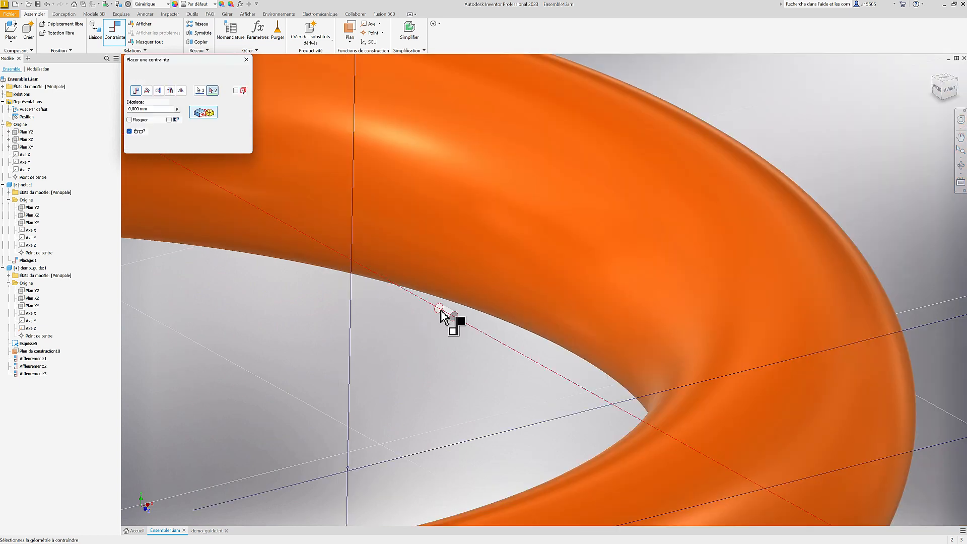
{"action": "scroll", "coordinate": [378, 334], "scroll_direction": "down", "scroll_amount": 5}
{"action": "scroll", "coordinate": [503, 312], "scroll_direction": "up", "scroll_amount": 5}
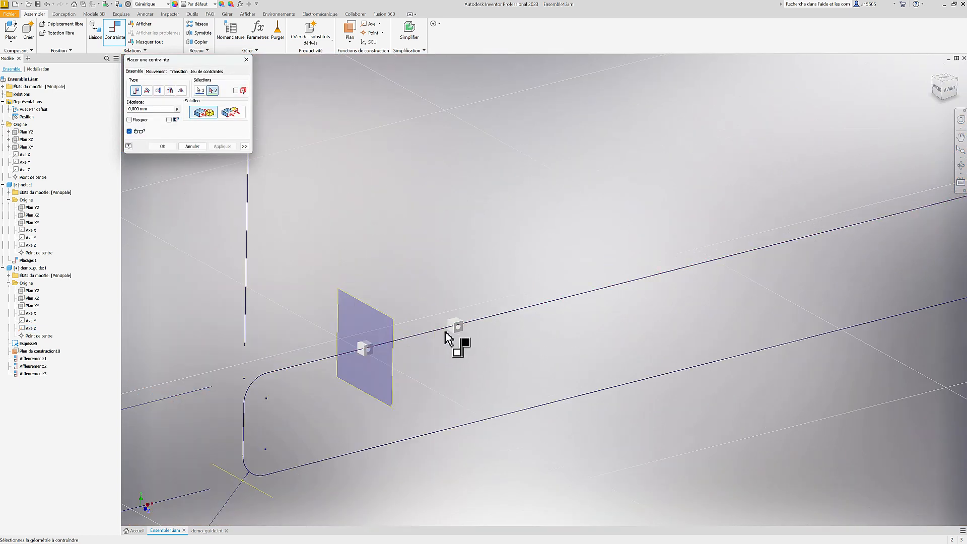
{"action": "scroll", "coordinate": [452, 333], "scroll_direction": "up", "scroll_amount": 5}
{"action": "left_click", "coordinate": [531, 307]}
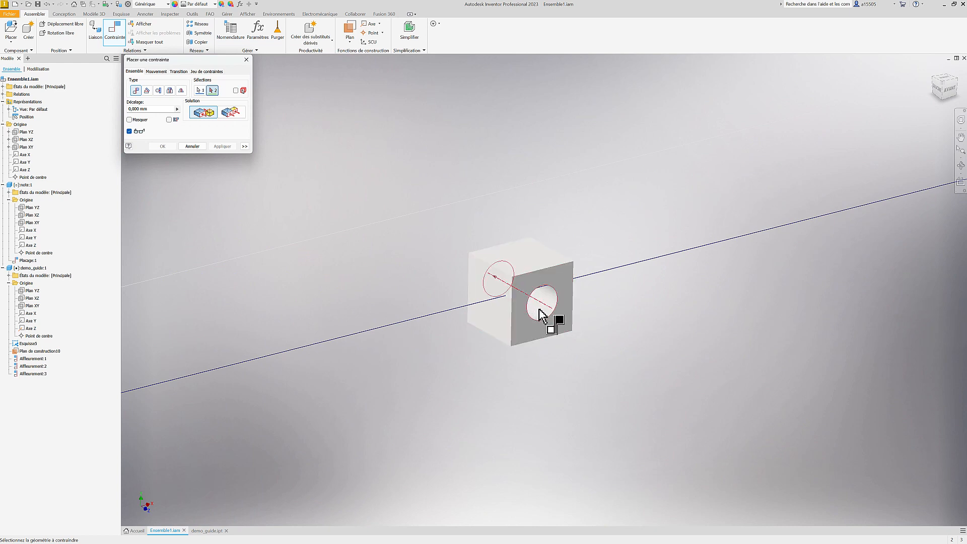
{"action": "scroll", "coordinate": [539, 310], "scroll_direction": "down", "scroll_amount": 5}
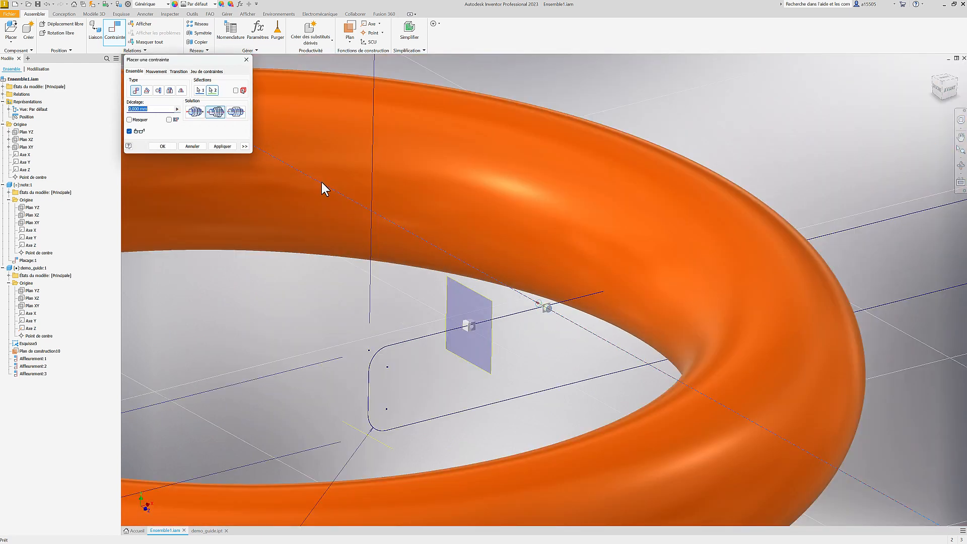
{"action": "left_click", "coordinate": [226, 146]}
Step: Apply an undirected 0° angle constraint between the patterned cube's top face and the ring's origin XZ plane, then close the constraint dialog
{"action": "scroll", "coordinate": [571, 288], "scroll_direction": "down", "scroll_amount": 5}
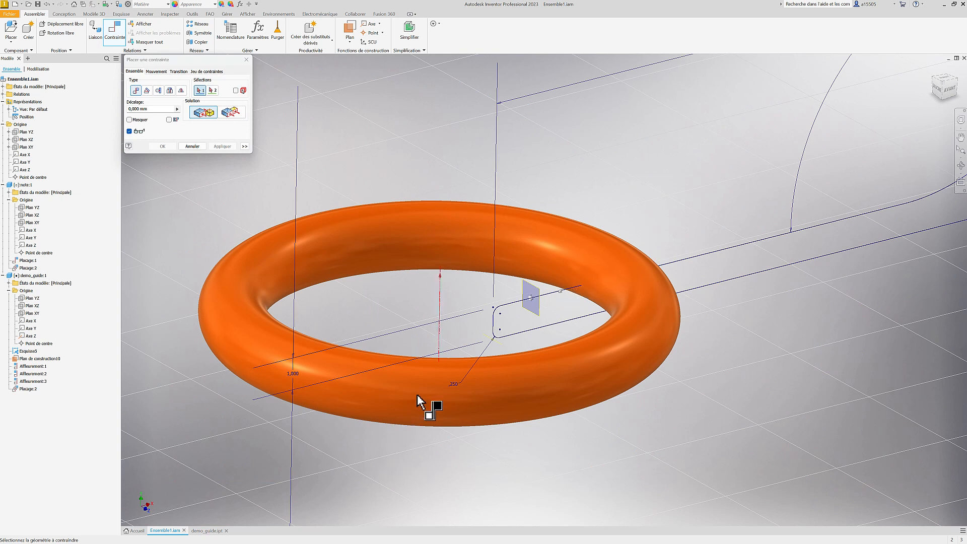
{"action": "left_click", "coordinate": [147, 92]}
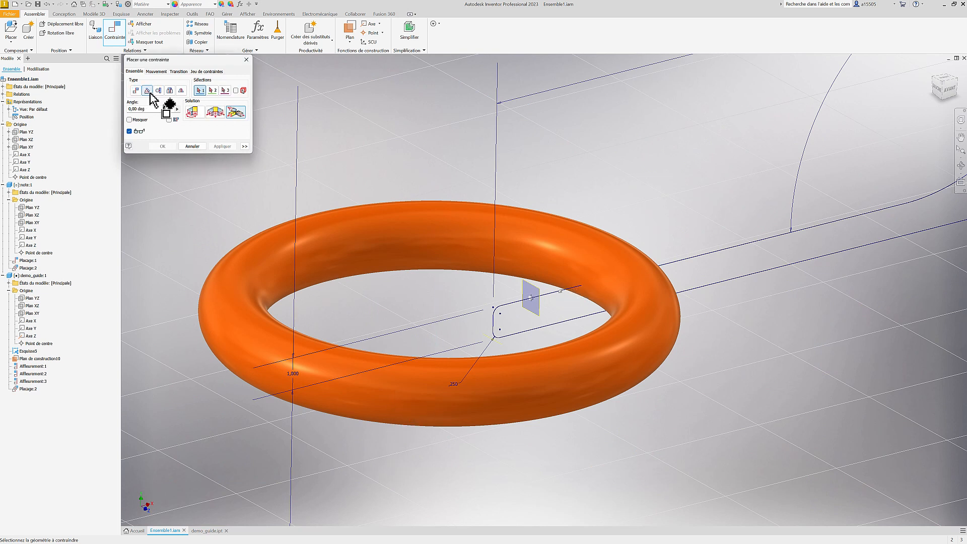
{"action": "left_click", "coordinate": [215, 111]}
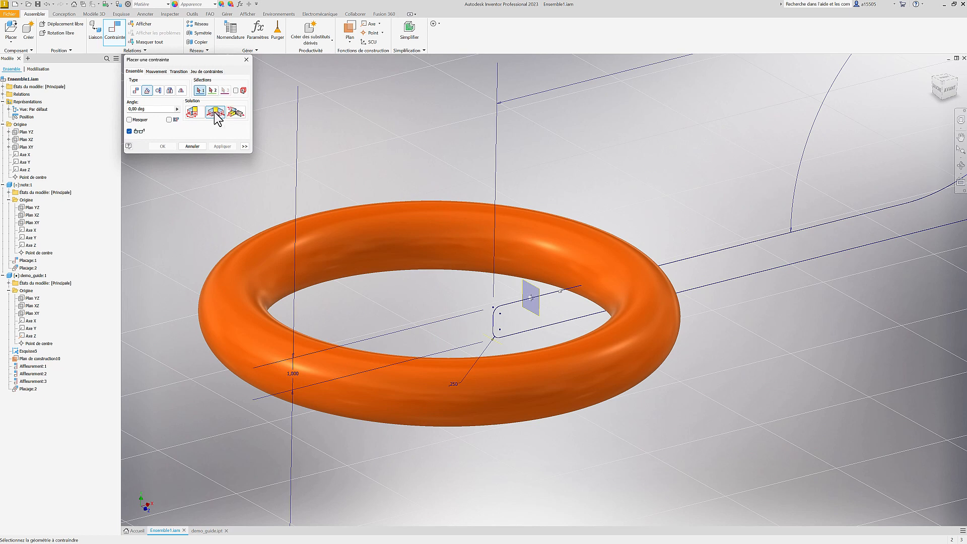
{"action": "scroll", "coordinate": [559, 296], "scroll_direction": "up", "scroll_amount": 6}
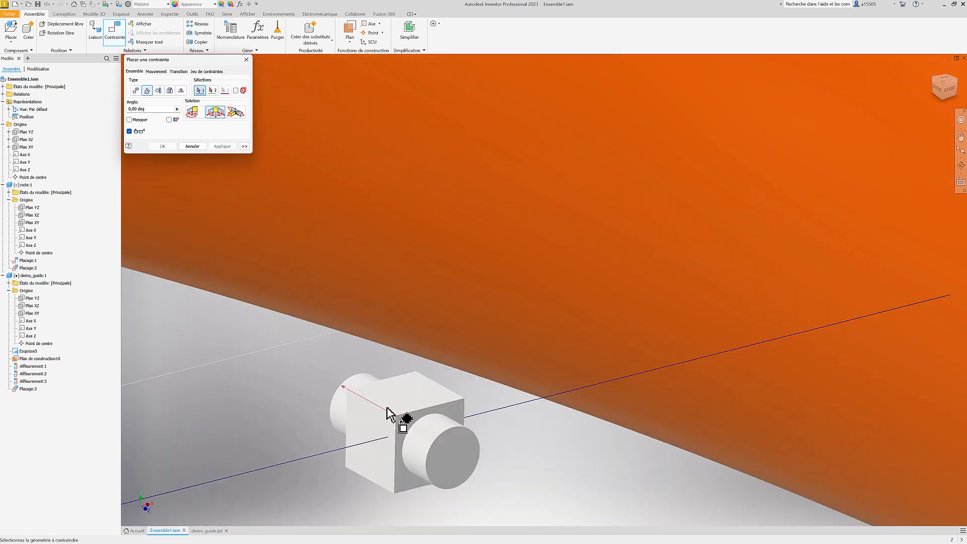
{"action": "left_click", "coordinate": [403, 395]}
{"action": "scroll", "coordinate": [403, 395], "scroll_direction": "down", "scroll_amount": 6}
{"action": "scroll", "coordinate": [433, 386], "scroll_direction": "down", "scroll_amount": 6}
{"action": "middle_click_drag", "start_coordinate": [430, 387], "coordinate": [580, 249]}
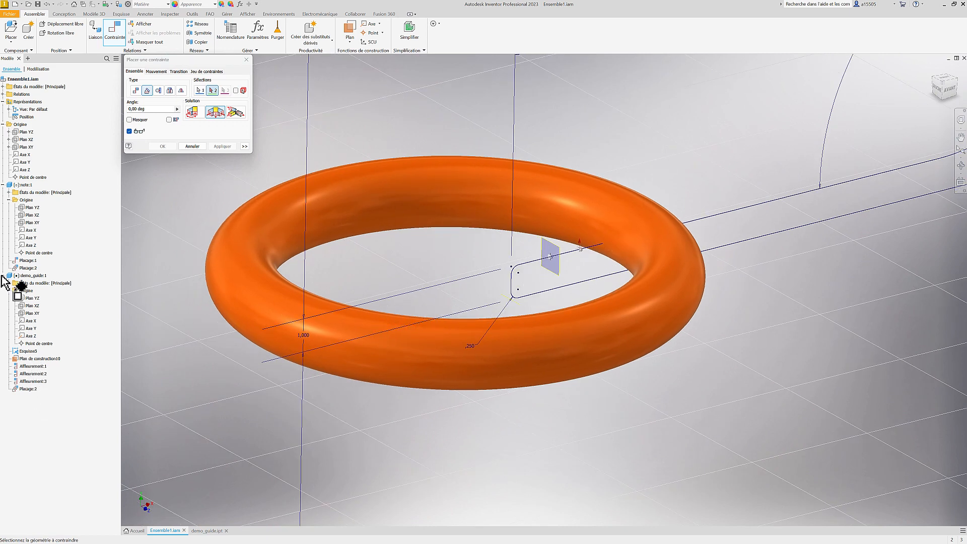
{"action": "left_click", "coordinate": [27, 215]}
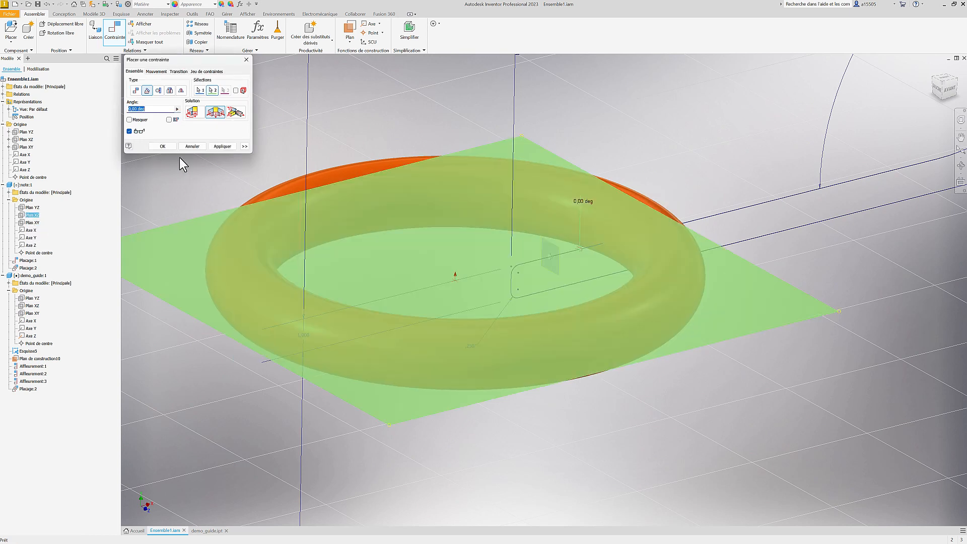
{"action": "left_click", "coordinate": [222, 146]}
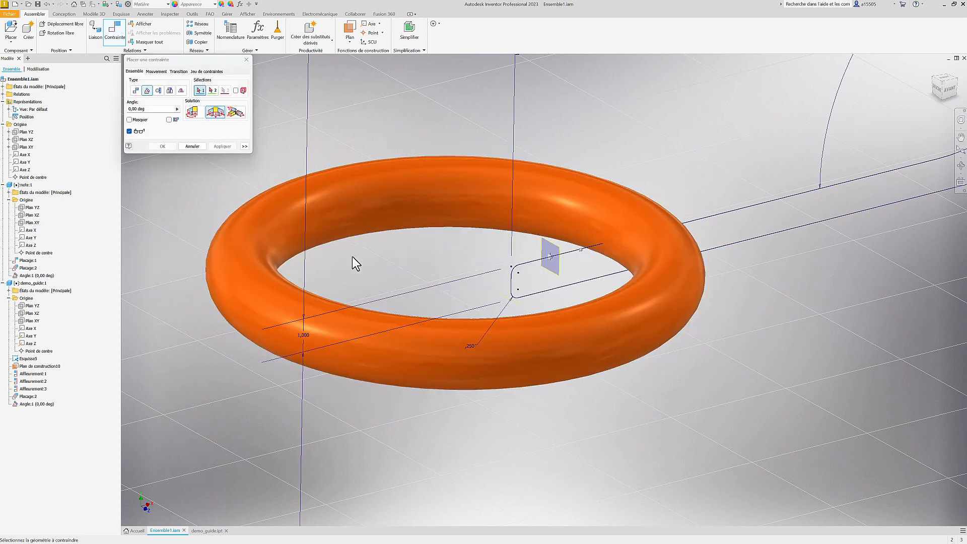
{"action": "scroll", "coordinate": [582, 253], "scroll_direction": "up", "scroll_amount": 5}
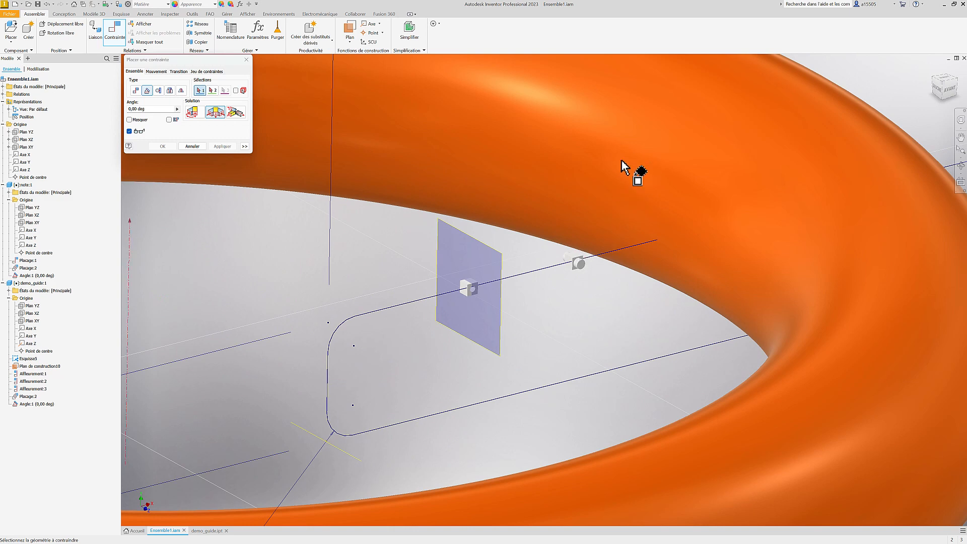
{"action": "left_click", "coordinate": [192, 146]}
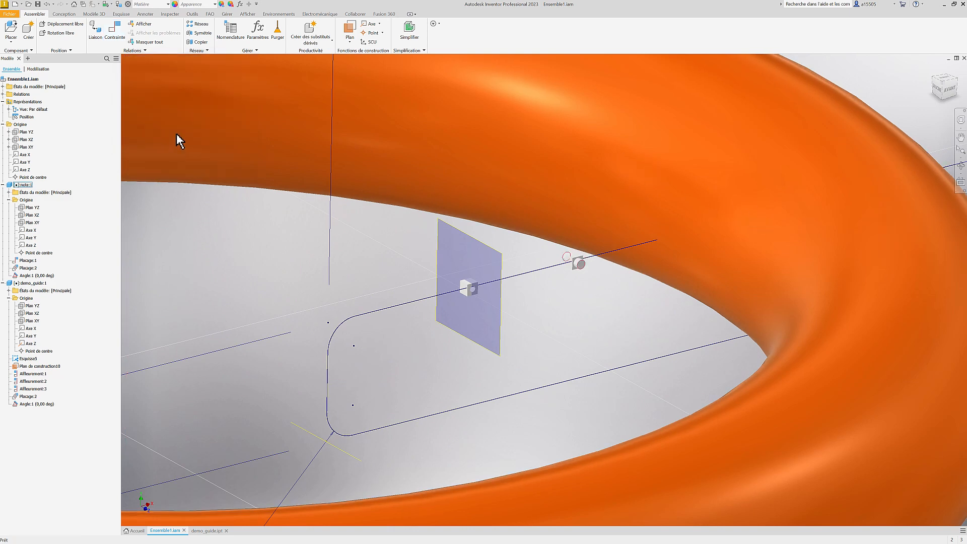
{"action": "scroll", "coordinate": [393, 162], "scroll_direction": "down", "scroll_amount": 6}
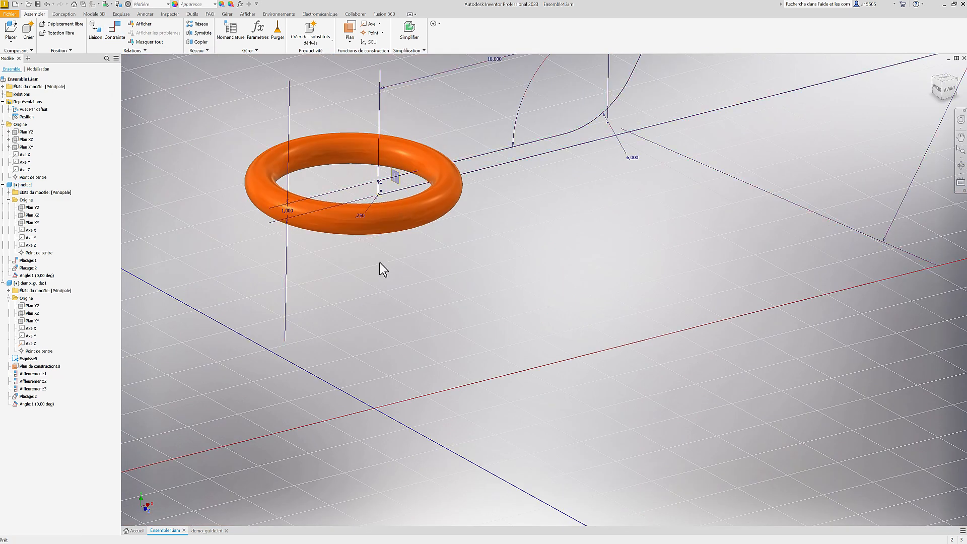
{"action": "left_click", "coordinate": [355, 230]}
{"action": "scroll", "coordinate": [405, 180], "scroll_direction": "up", "scroll_amount": 6}
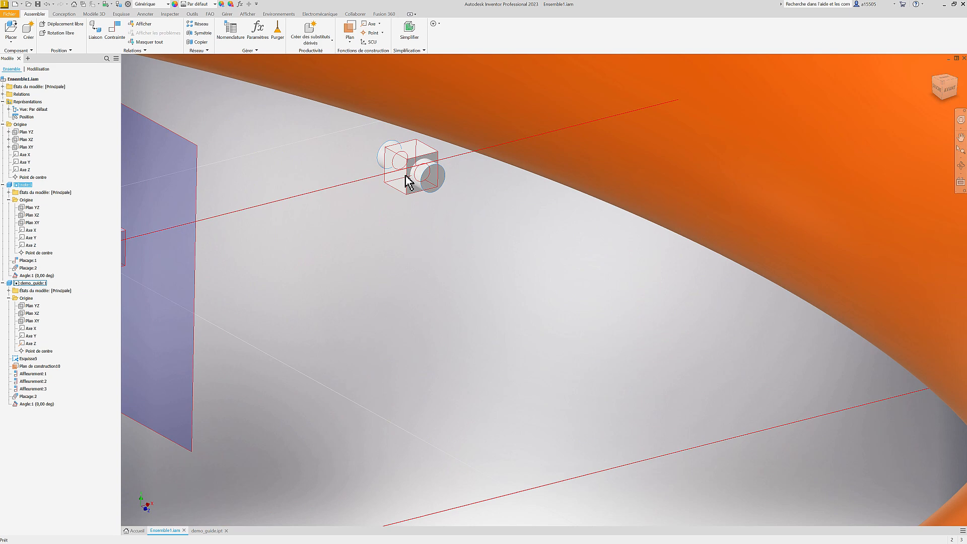
{"action": "scroll", "coordinate": [401, 191], "scroll_direction": "down", "scroll_amount": 3}
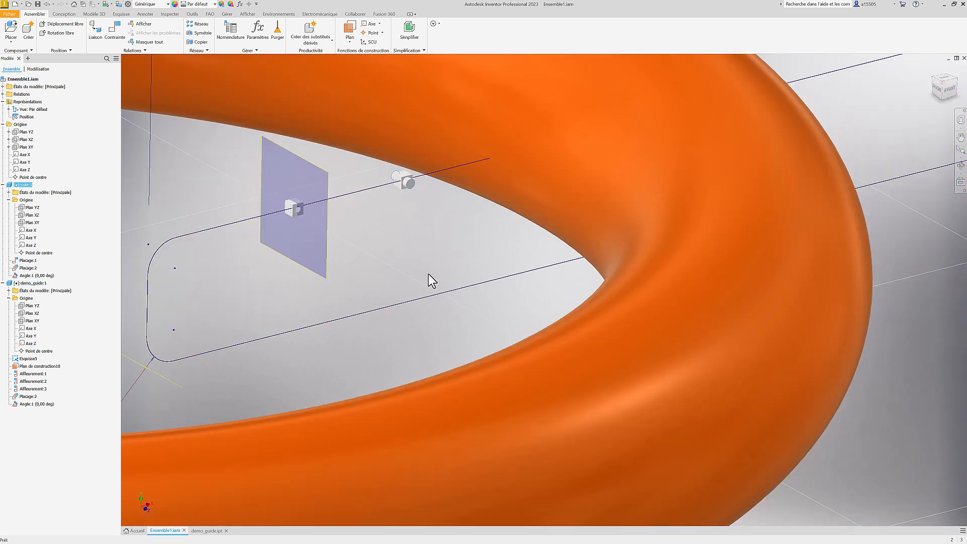
{"action": "scroll", "coordinate": [476, 304], "scroll_direction": "down", "scroll_amount": 5}
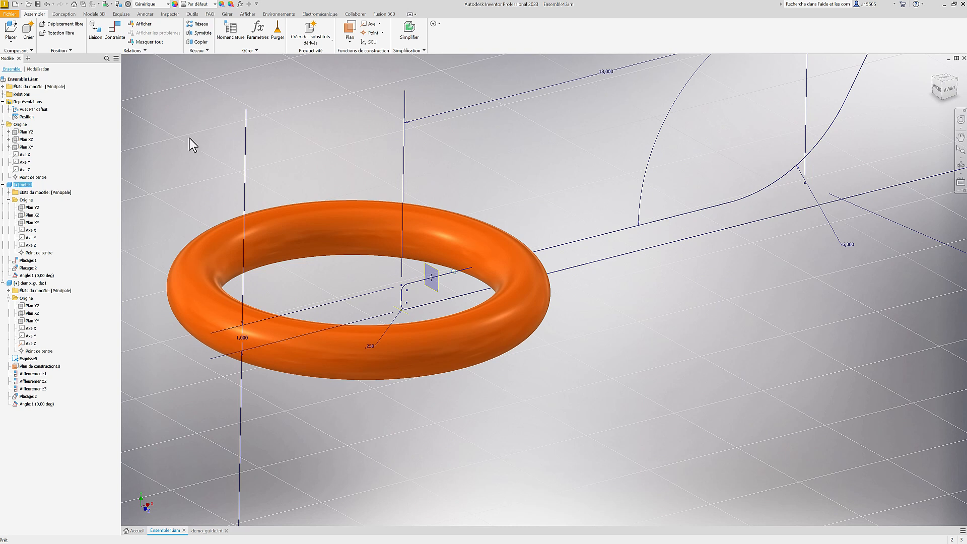
Step: Enter the Inventor Studio environment and delete the existing Animation1
{"action": "left_click", "coordinate": [278, 14]}
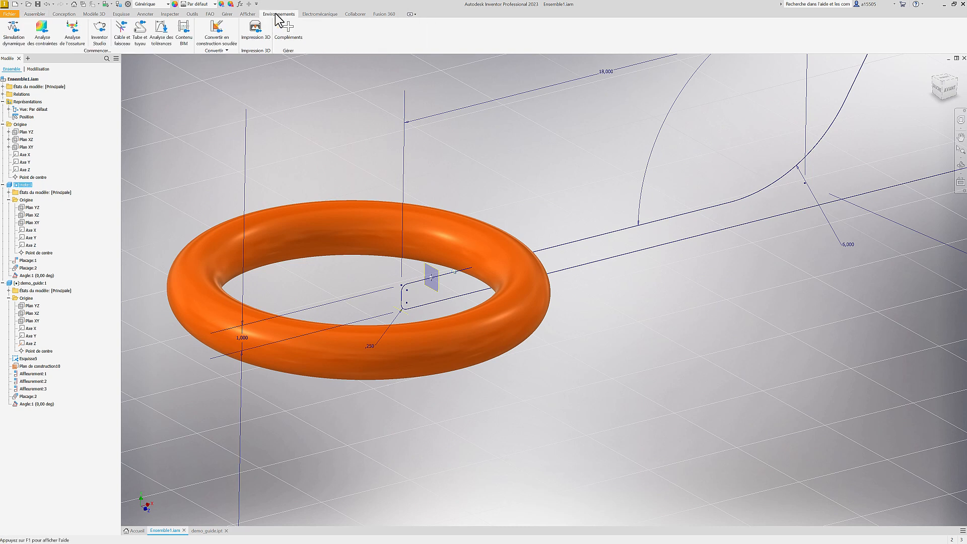
{"action": "left_click", "coordinate": [99, 31]}
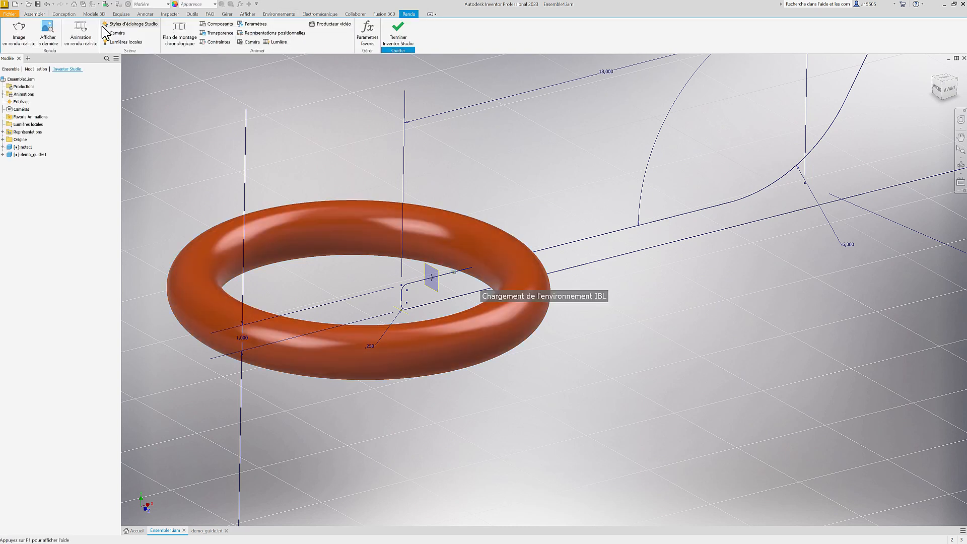
{"action": "left_click", "coordinate": [3, 94]}
{"action": "right_click", "coordinate": [20, 109]}
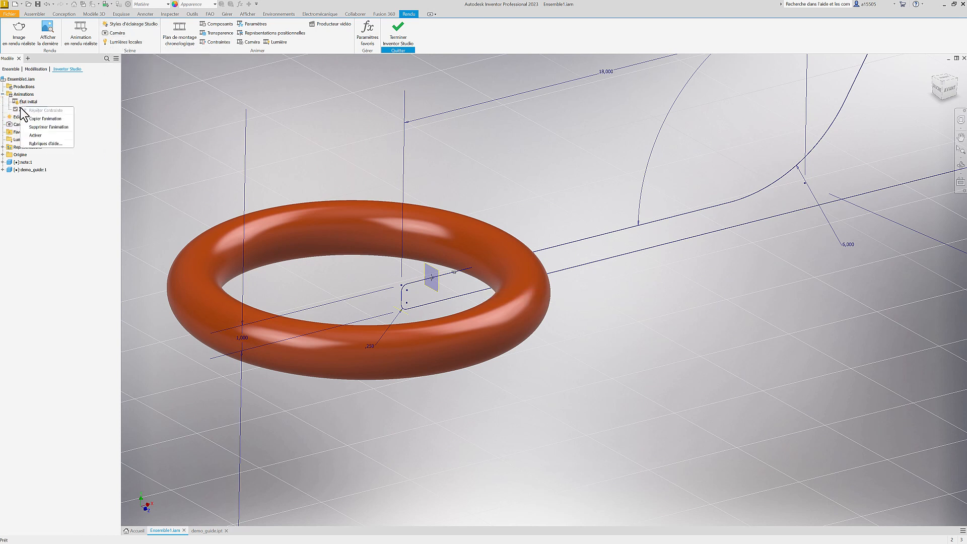
{"action": "key", "text": "Delete"}
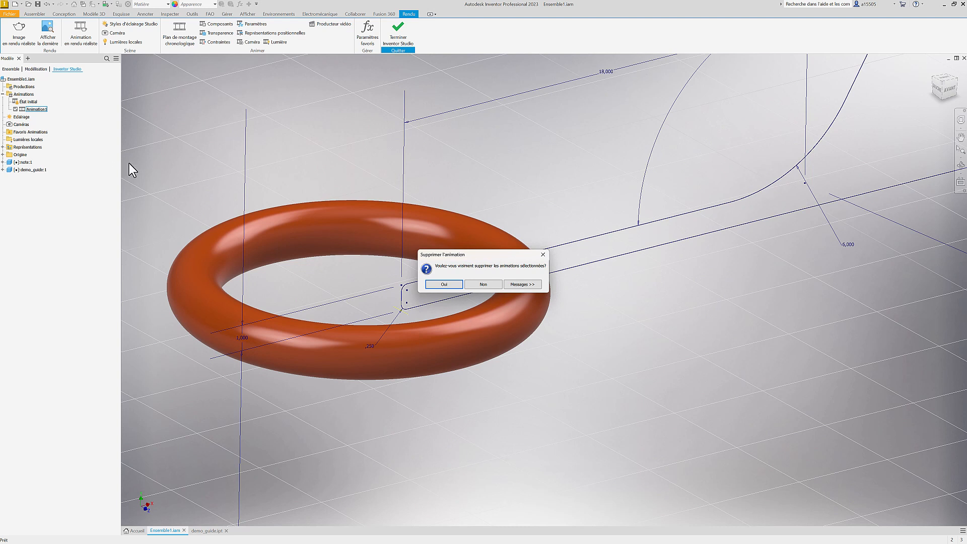
{"action": "left_click", "coordinate": [443, 284]}
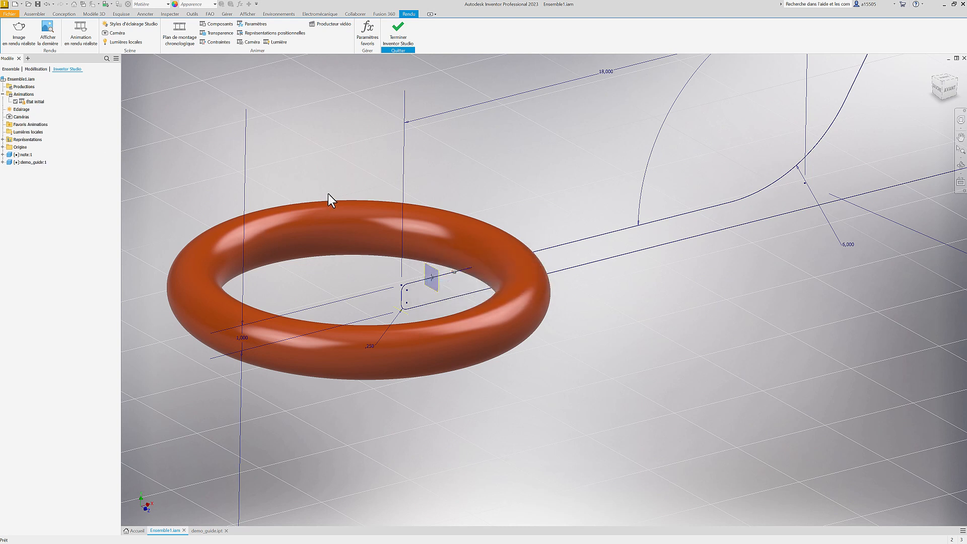
Step: Create a new animation and display its animation timeline
{"action": "left_click", "coordinate": [9, 95]}
{"action": "left_click", "coordinate": [179, 31]}
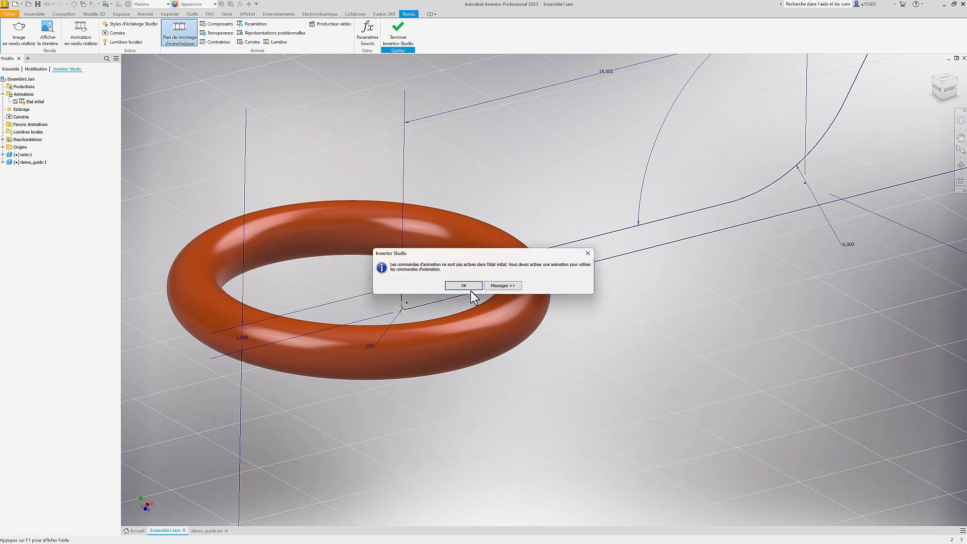
{"action": "left_click", "coordinate": [469, 288]}
{"action": "left_click", "coordinate": [40, 111]}
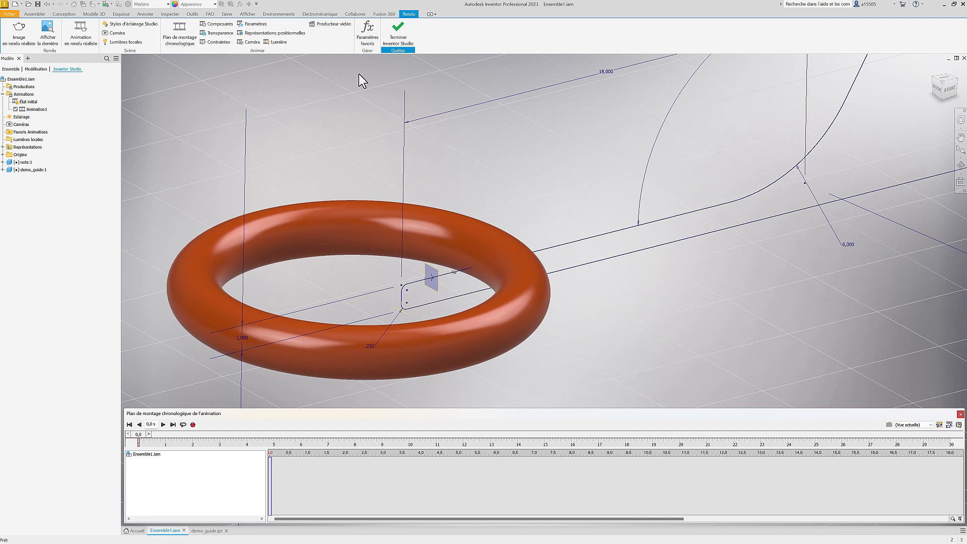
Step: Mark demo_guide's Drive parameter as a favourite for animation
{"action": "left_click", "coordinate": [367, 35]}
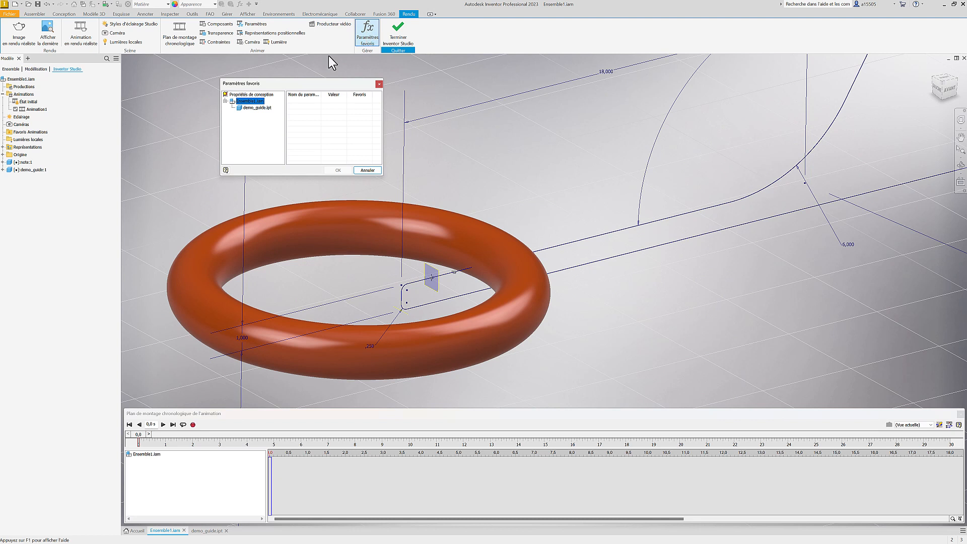
{"action": "left_click", "coordinate": [245, 107]}
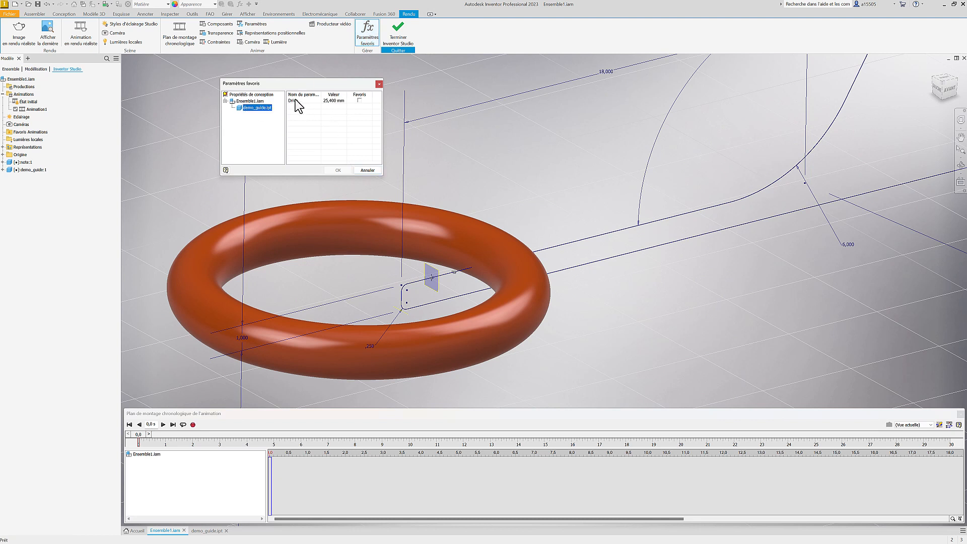
{"action": "left_click", "coordinate": [359, 100]}
{"action": "left_click", "coordinate": [336, 170]}
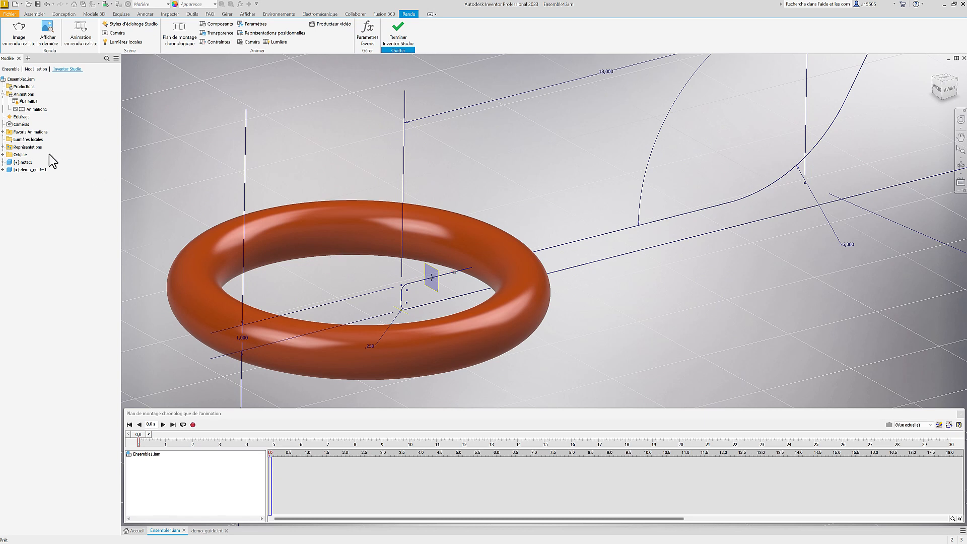
Step: Animate the favourite Drive parameter to a new end value over a duration of 10 s
{"action": "left_click", "coordinate": [3, 132]}
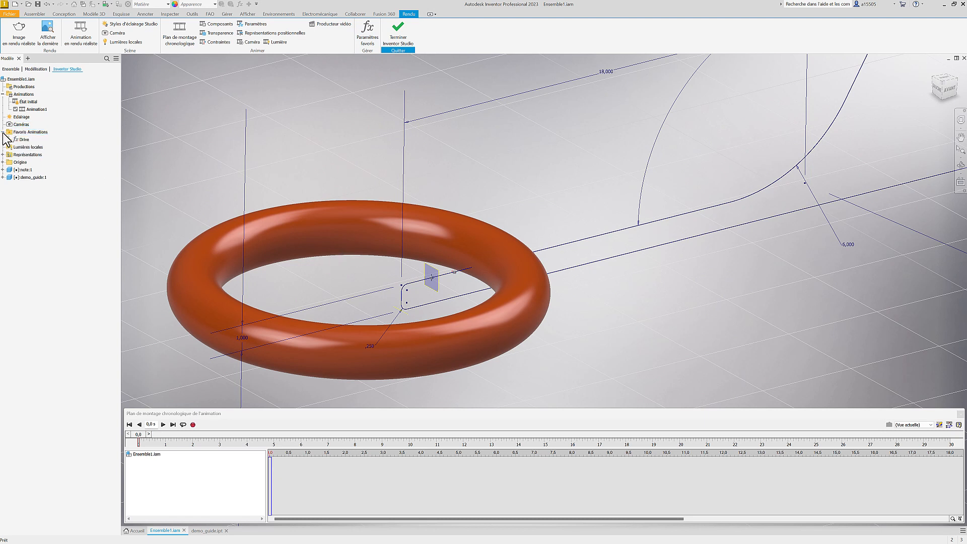
{"action": "right_click", "coordinate": [17, 139]}
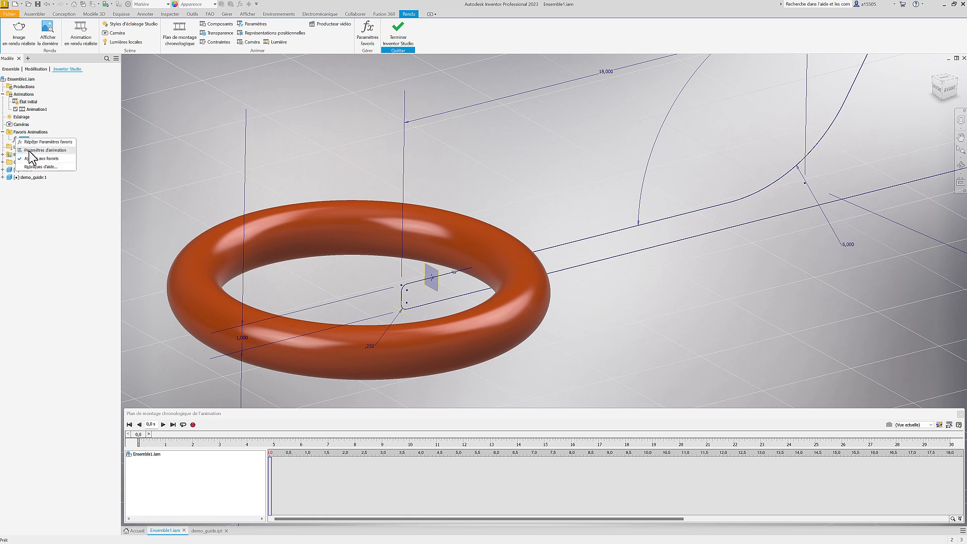
{"action": "left_click", "coordinate": [28, 150]}
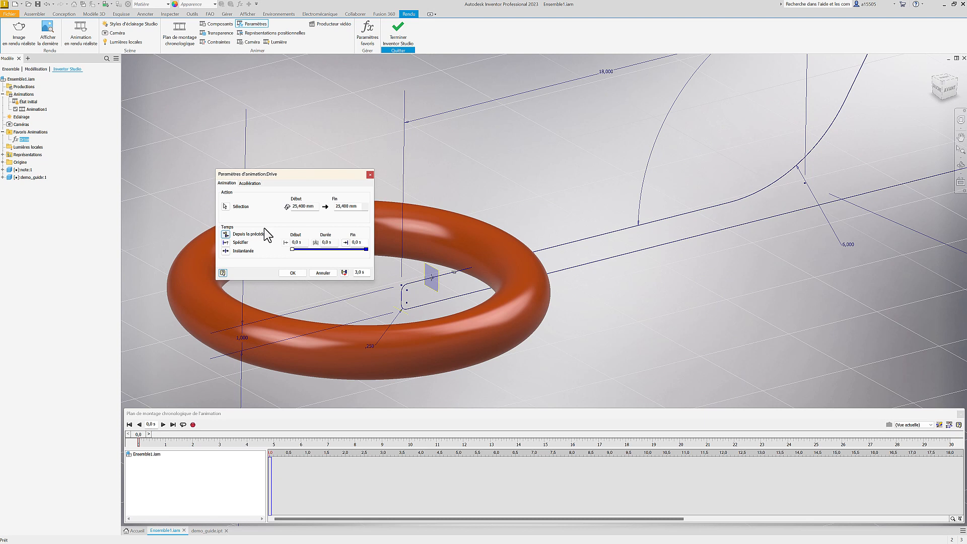
{"action": "double_click", "coordinate": [347, 206]}
{"action": "left_click", "coordinate": [353, 242]}
{"action": "type", "text": "1"}
{"action": "scroll", "coordinate": [665, 235], "scroll_direction": "up", "scroll_amount": 5}
{"action": "left_click", "coordinate": [291, 273]}
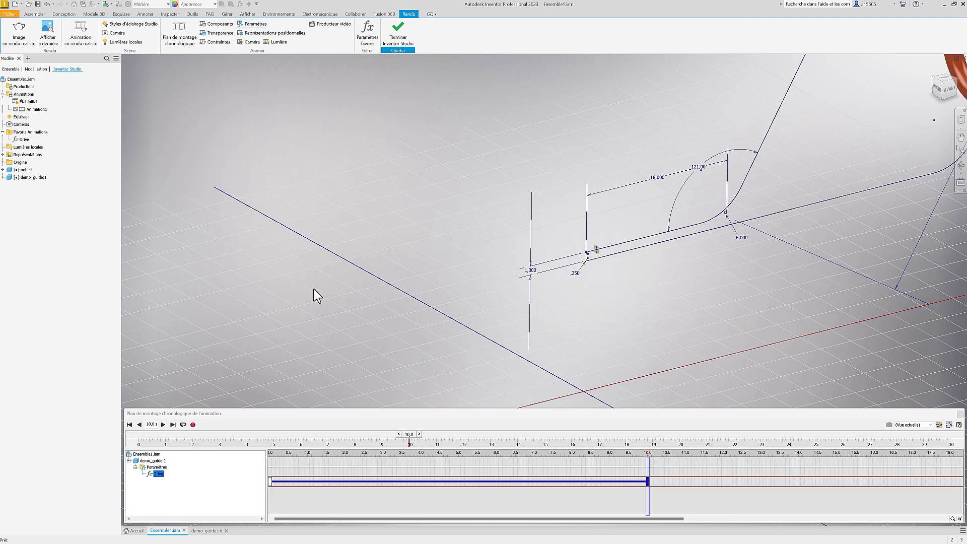
Step: Play the animation from its start and stop it while the ring is on the inclined stretch of the path
{"action": "scroll", "coordinate": [428, 310], "scroll_direction": "up", "scroll_amount": 4}
{"action": "scroll", "coordinate": [512, 262], "scroll_direction": "down", "scroll_amount": 3}
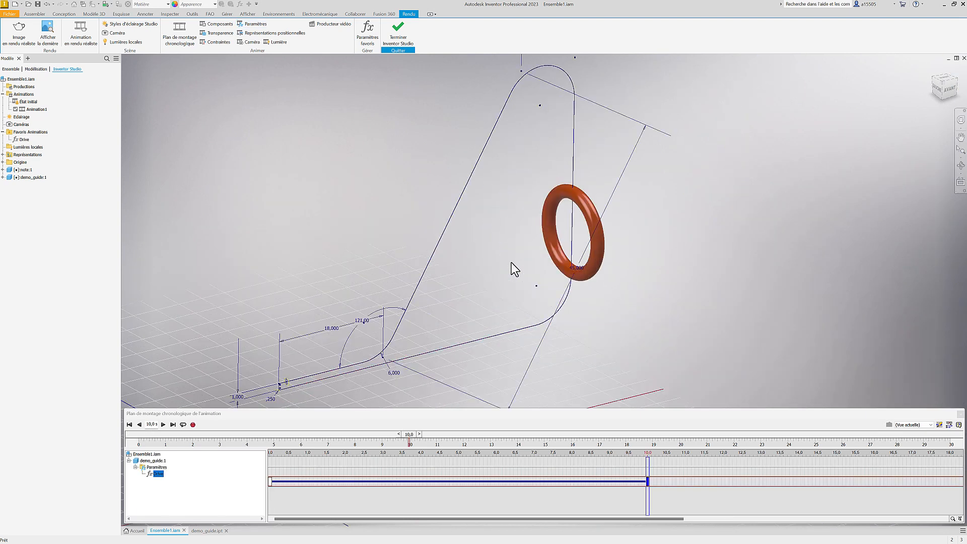
{"action": "left_click", "coordinate": [130, 424]}
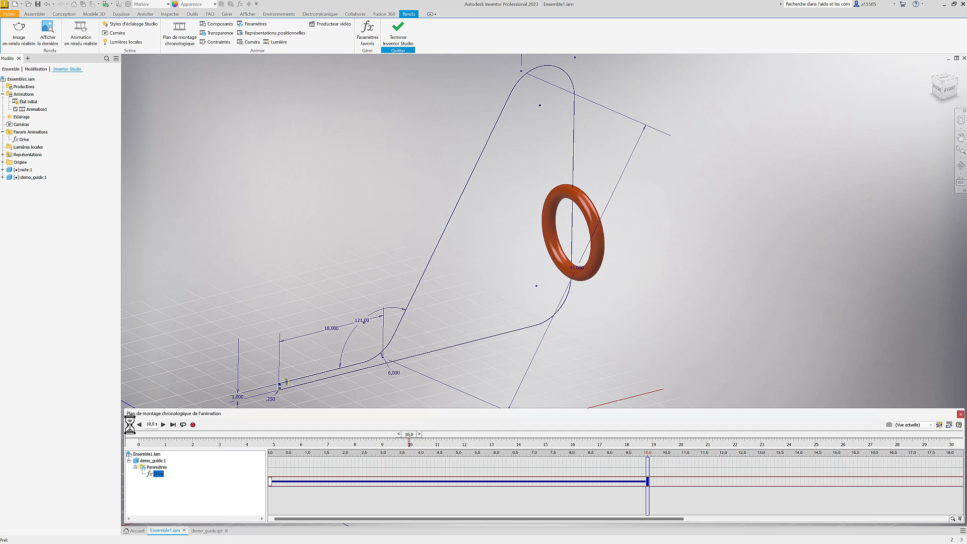
{"action": "left_click", "coordinate": [163, 425]}
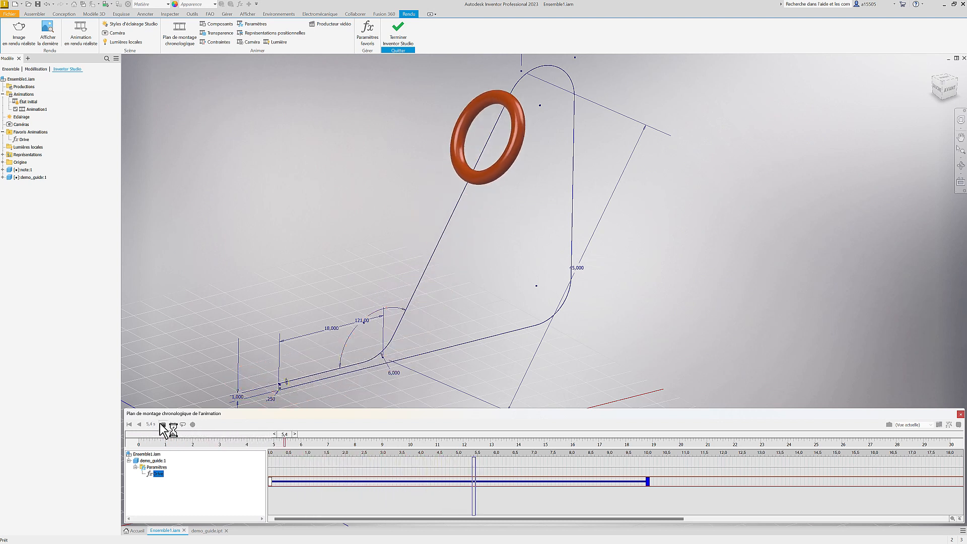
{"action": "left_click", "coordinate": [162, 424]}
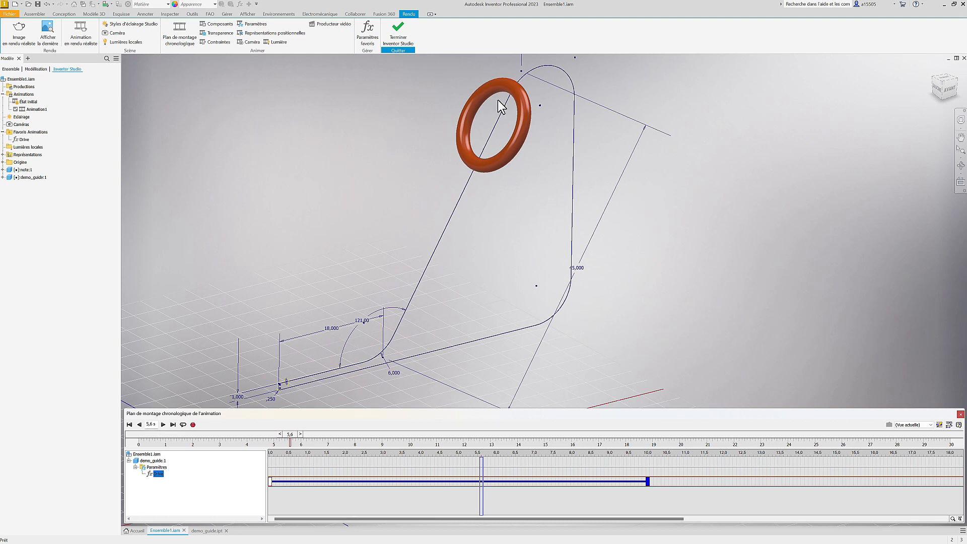
Step: Examine the patterned cube with the ring's pin on the path, and the original cube at the path's start
{"action": "scroll", "coordinate": [500, 106], "scroll_direction": "up", "scroll_amount": 5}
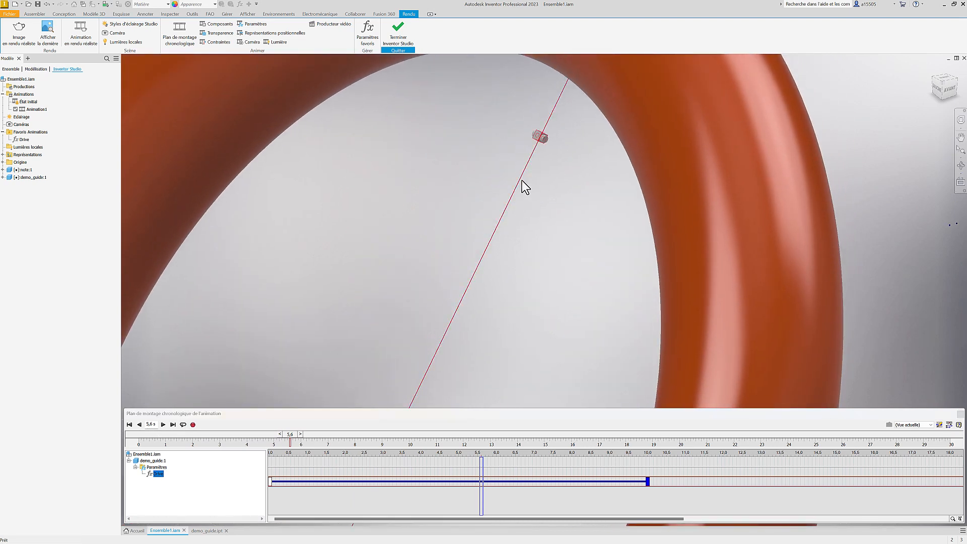
{"action": "scroll", "coordinate": [536, 151], "scroll_direction": "up", "scroll_amount": 4}
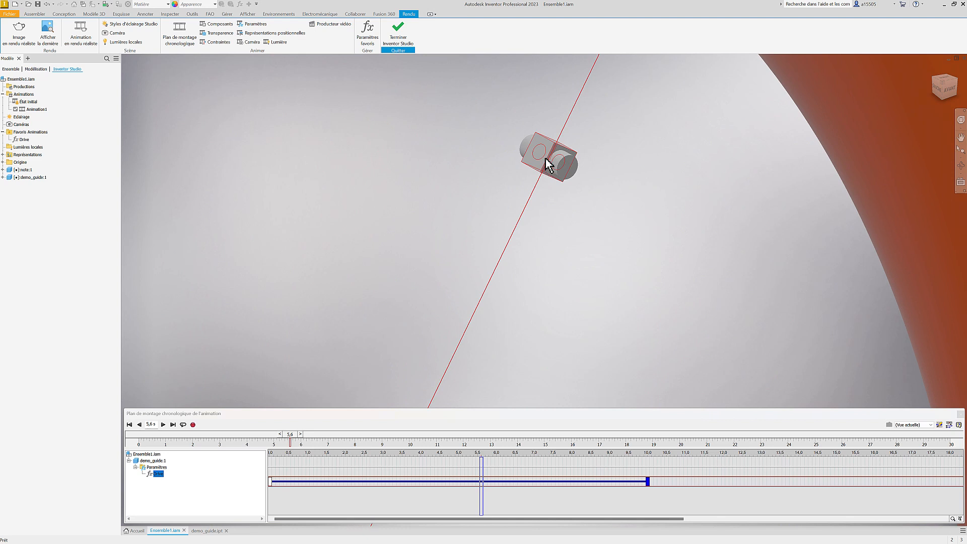
{"action": "scroll", "coordinate": [535, 158], "scroll_direction": "up", "scroll_amount": 2}
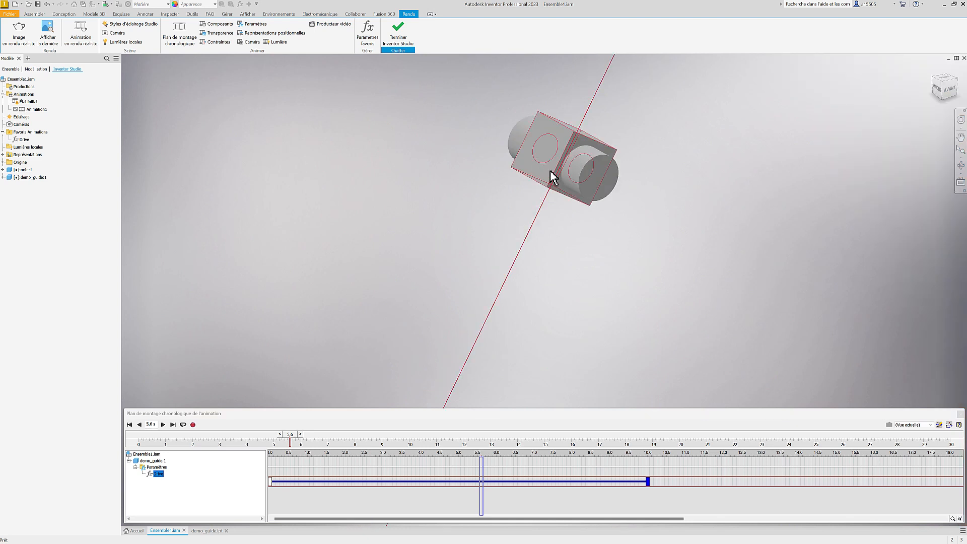
{"action": "scroll", "coordinate": [592, 166], "scroll_direction": "down", "scroll_amount": 6}
{"action": "scroll", "coordinate": [524, 260], "scroll_direction": "up", "scroll_amount": 5}
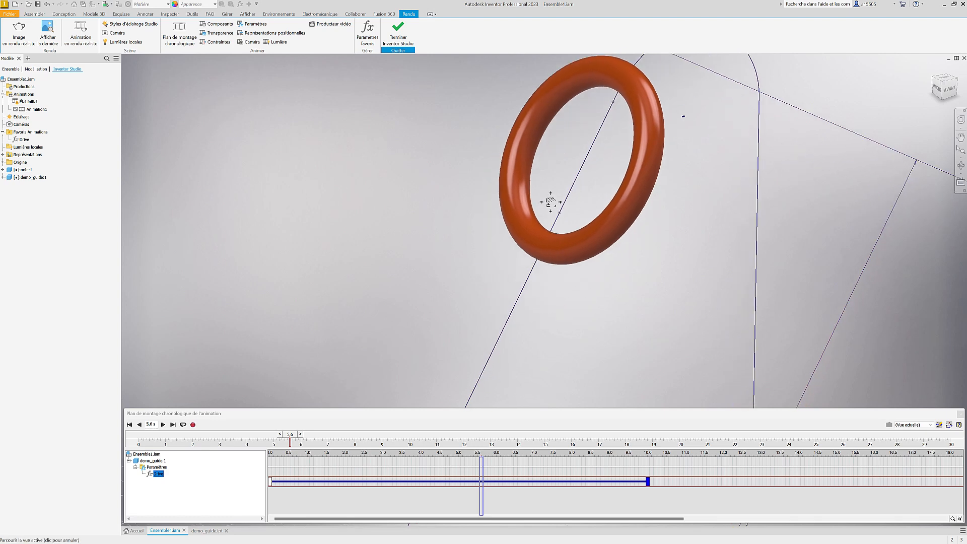
{"action": "middle_click_drag", "start_coordinate": [513, 293], "coordinate": [563, 132]}
{"action": "mouse_move", "coordinate": [460, 275]}
{"action": "middle_mouse_down"}
{"action": "mouse_move", "coordinate": [535, 188]}
{"action": "mouse_move", "coordinate": [579, 159]}
{"action": "middle_mouse_up"}
{"action": "scroll", "coordinate": [387, 355], "scroll_direction": "up", "scroll_amount": 8}
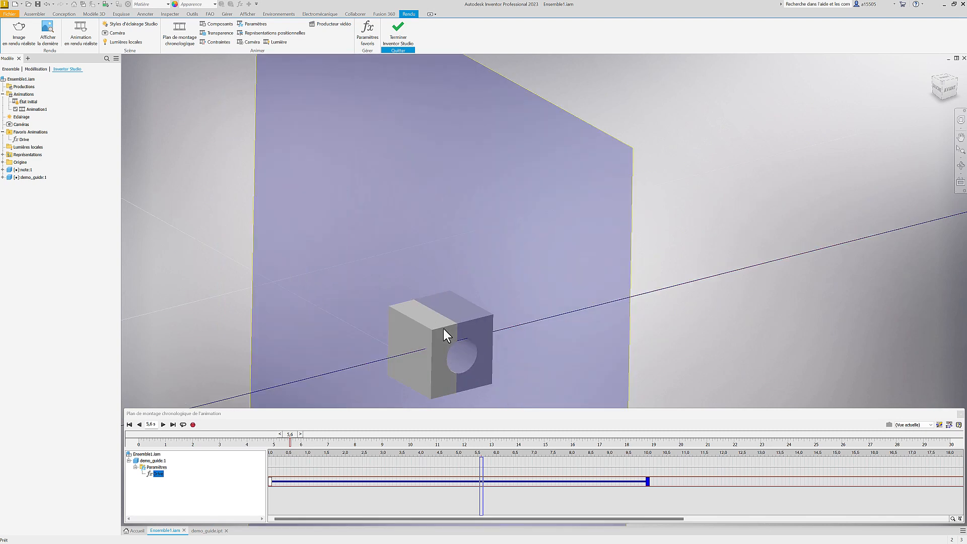
{"action": "scroll", "coordinate": [445, 335], "scroll_direction": "down", "scroll_amount": 8}
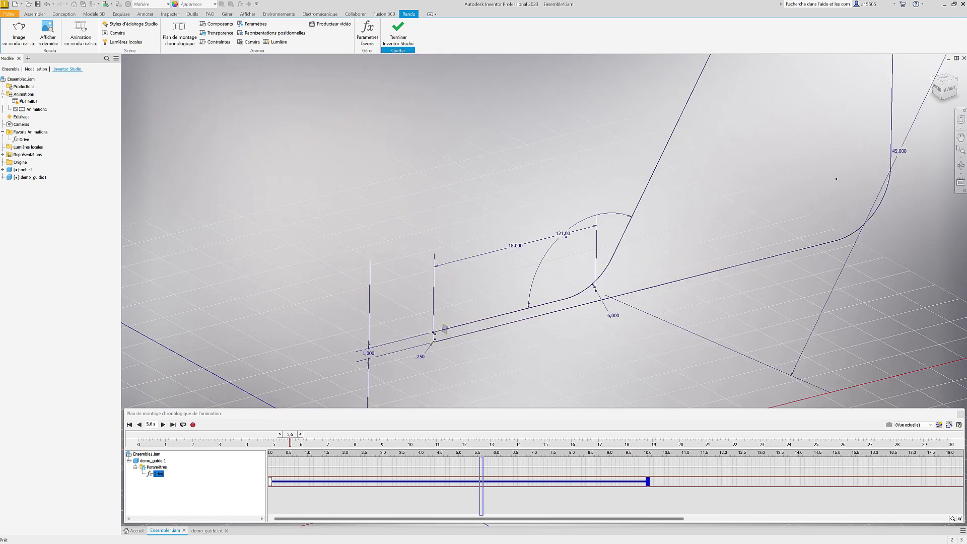